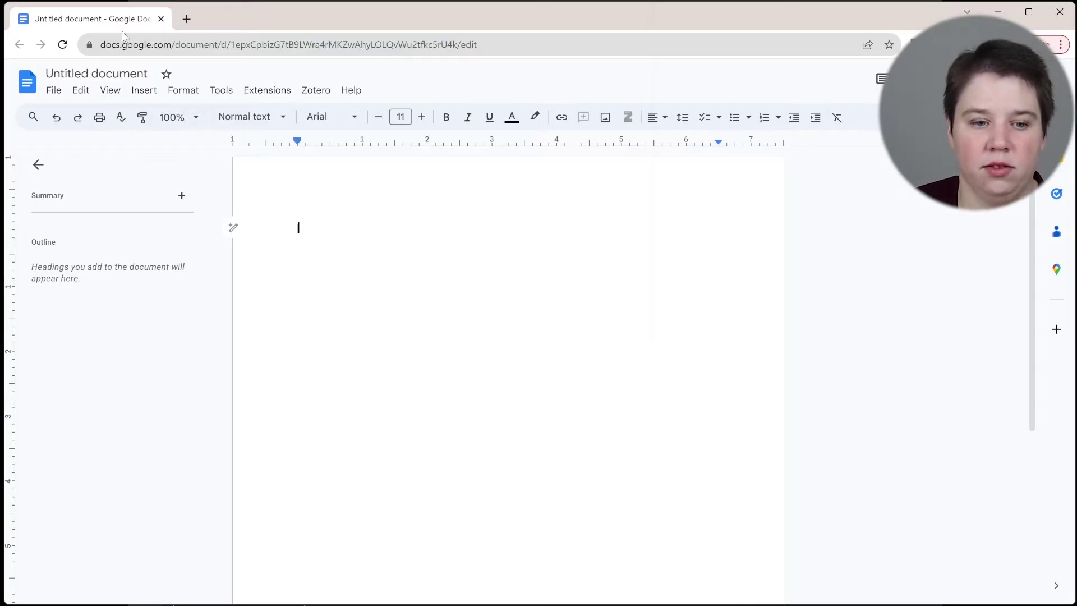
Title the document 'Steroid Separation of Isomers by Ion Mobility'.
click(72, 72)
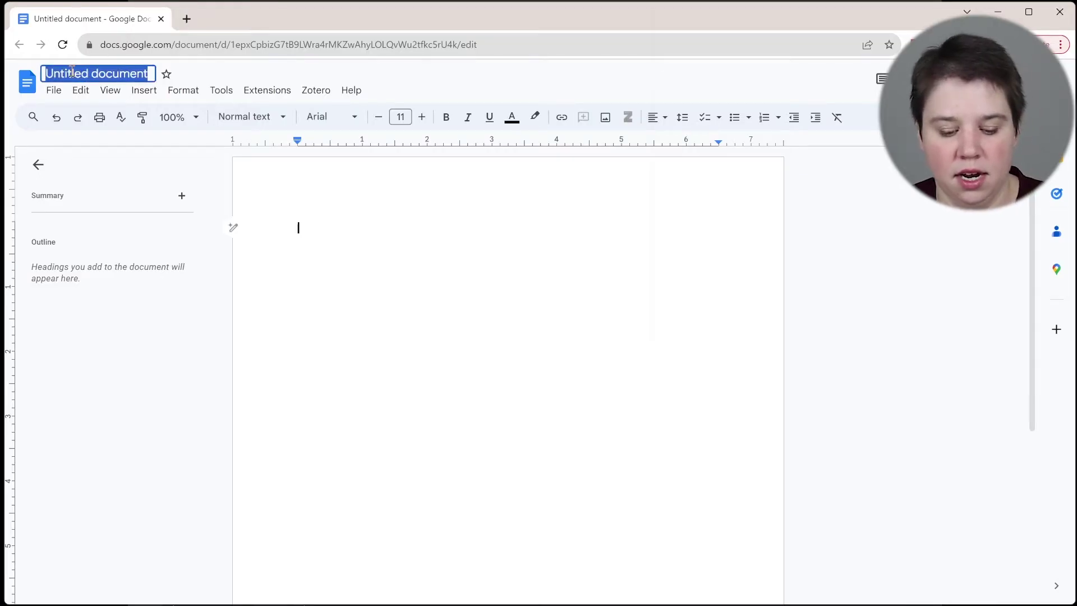
text(Steroid A)
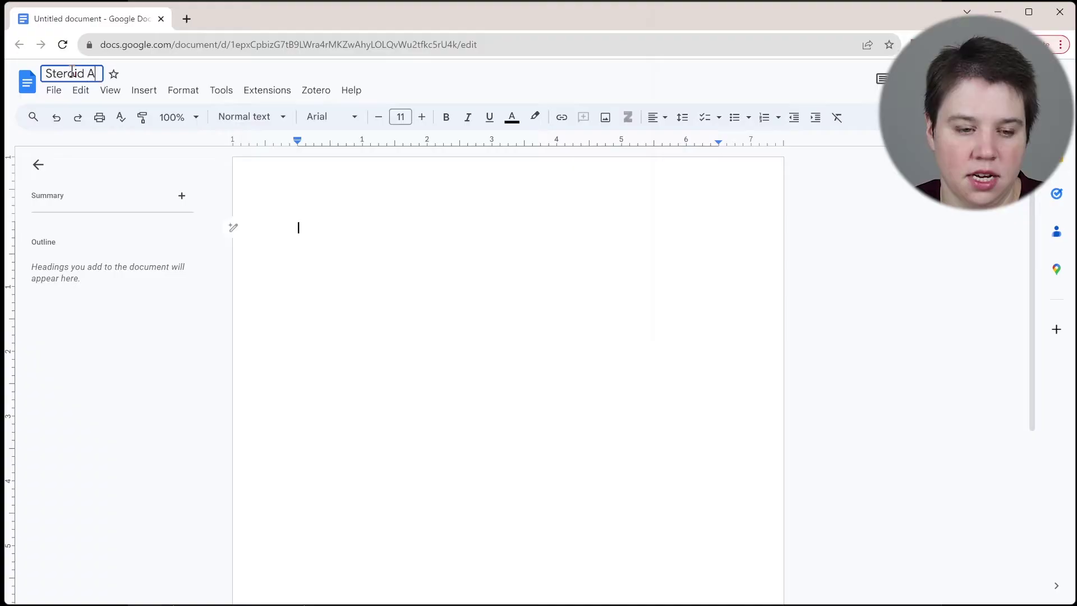
key(BackSpace)
text(Separat)
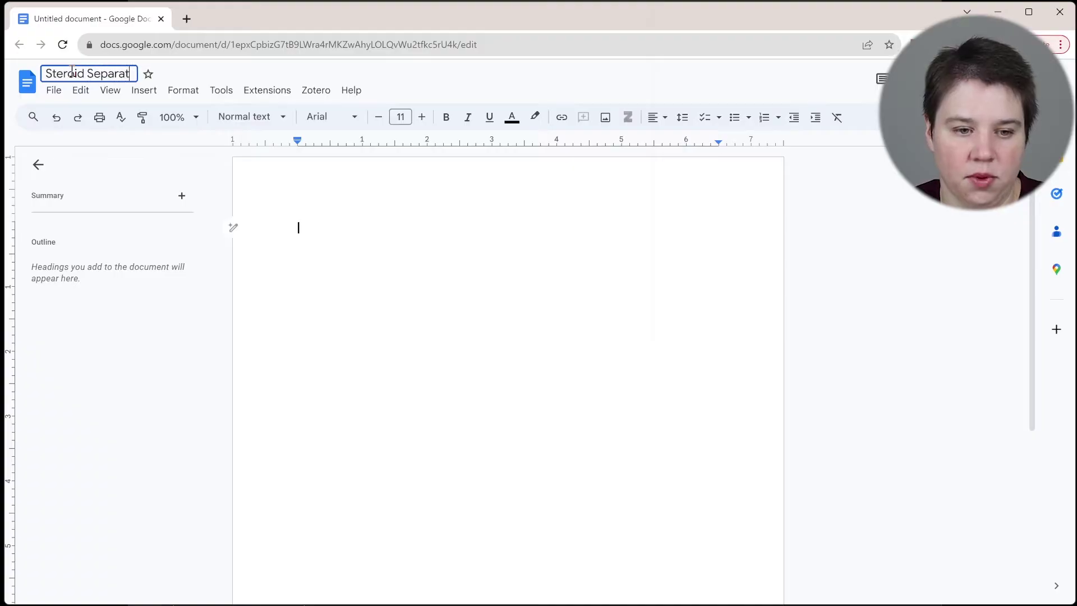
text(ion of Isomer)
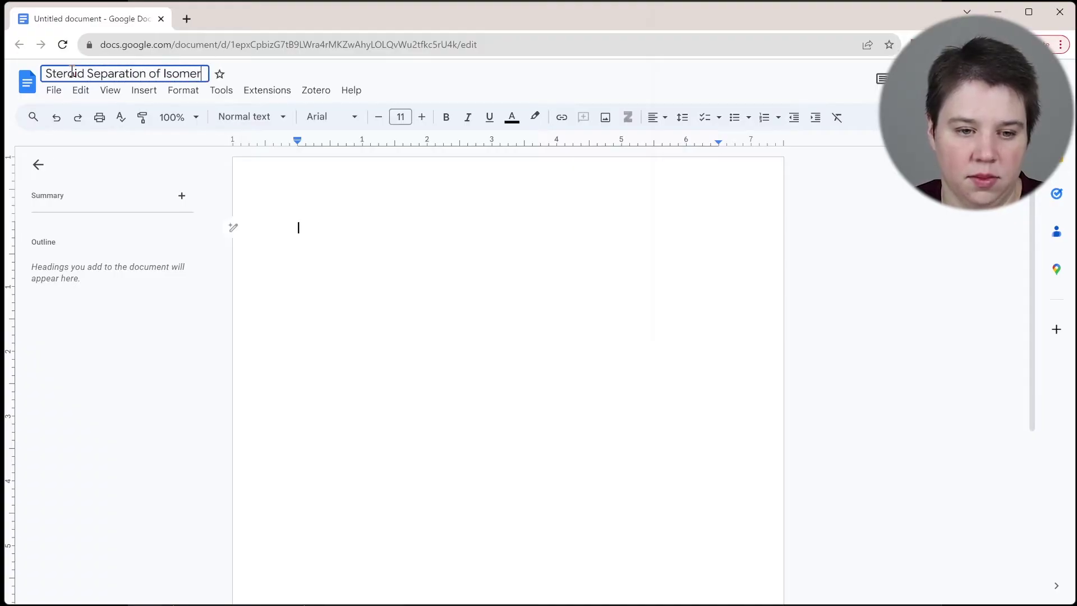
text(s by Ion Mobility)
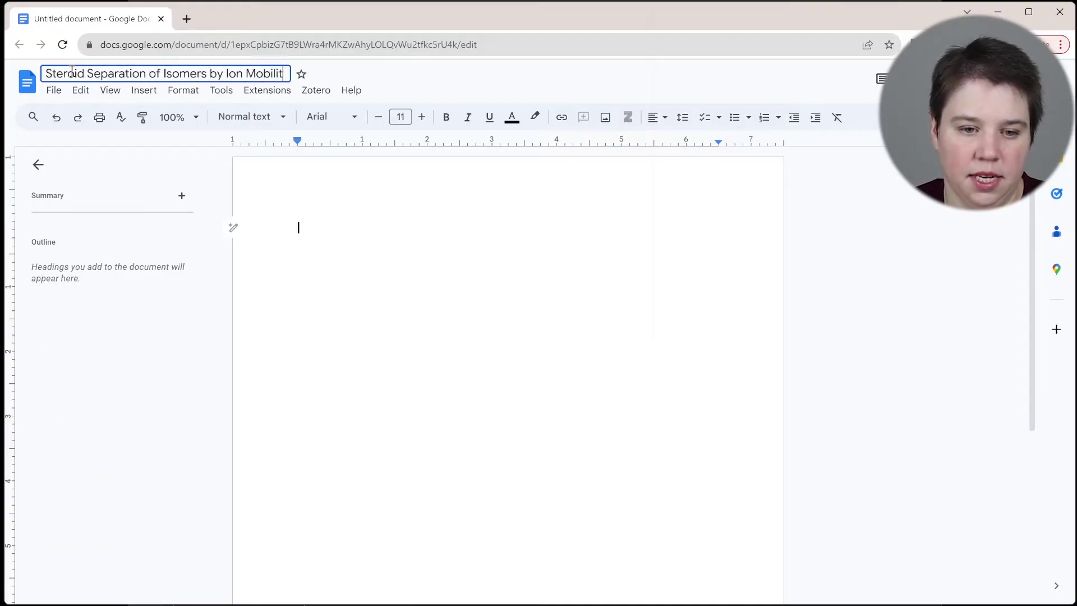
click(317, 226)
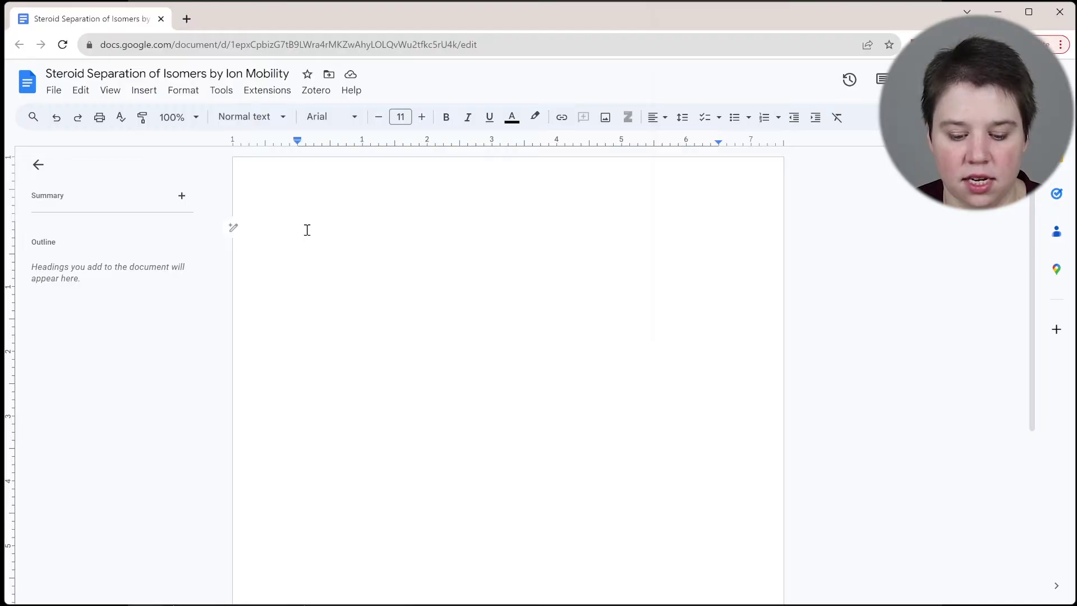
Type 'Introduction' and format it as Heading 1.
text(In)
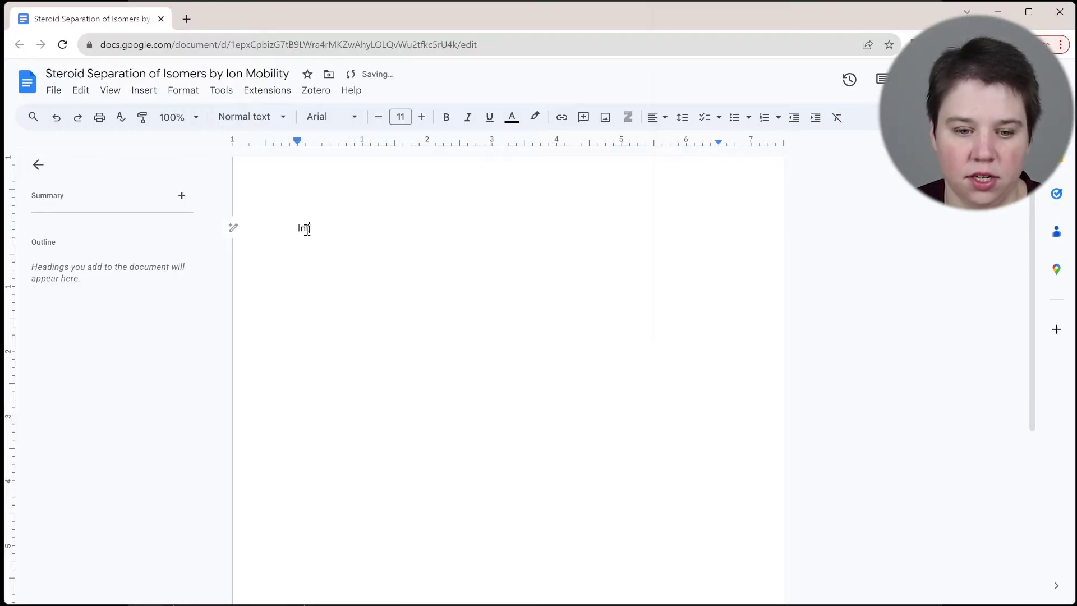
text(troduction)
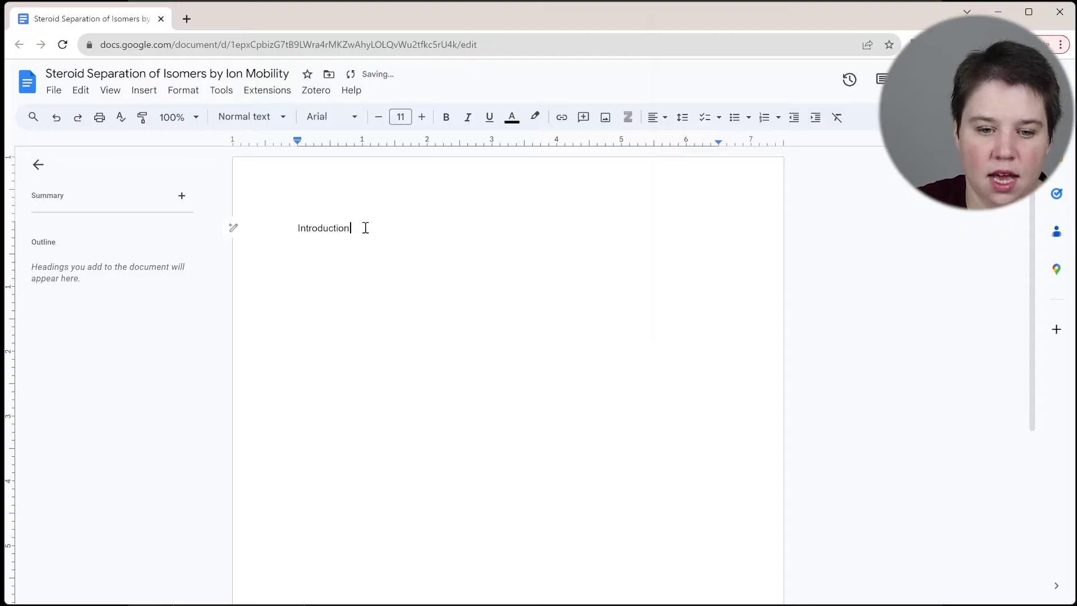
drag(366, 227, 248, 230)
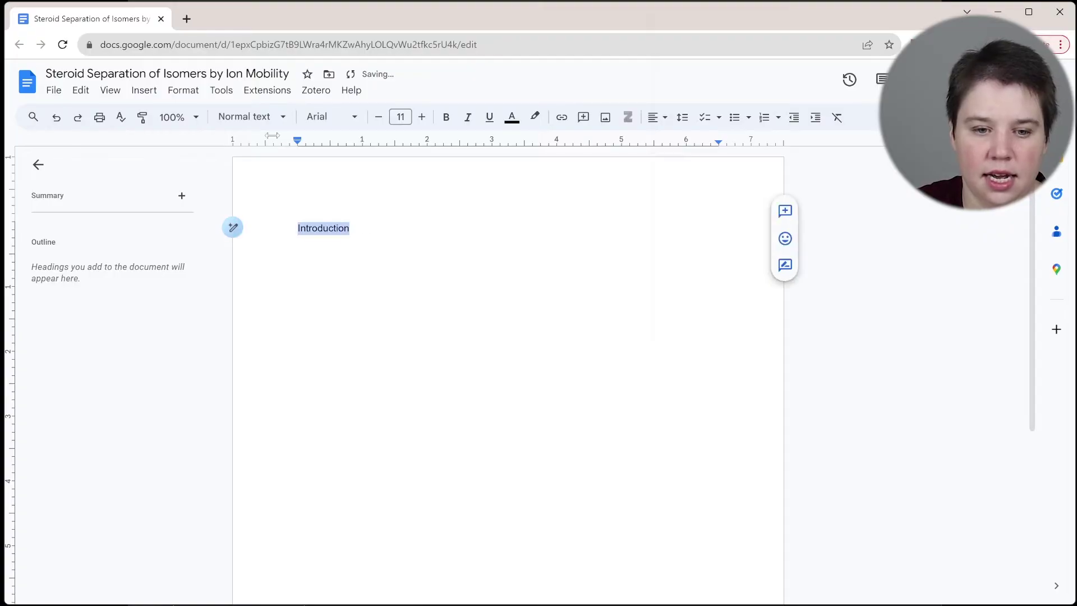
click(280, 116)
mouse_move(286, 298)
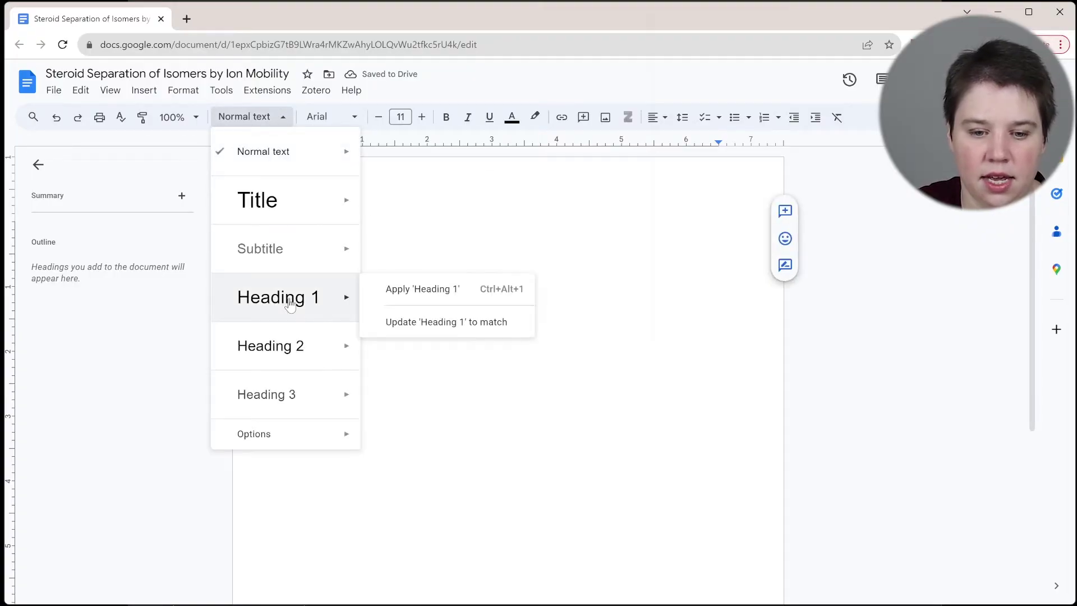
click(425, 289)
Below the heading, write 'steroid analysis is an essential part of medical diagnoses and environmental testing.'.
click(458, 266)
key(Return)
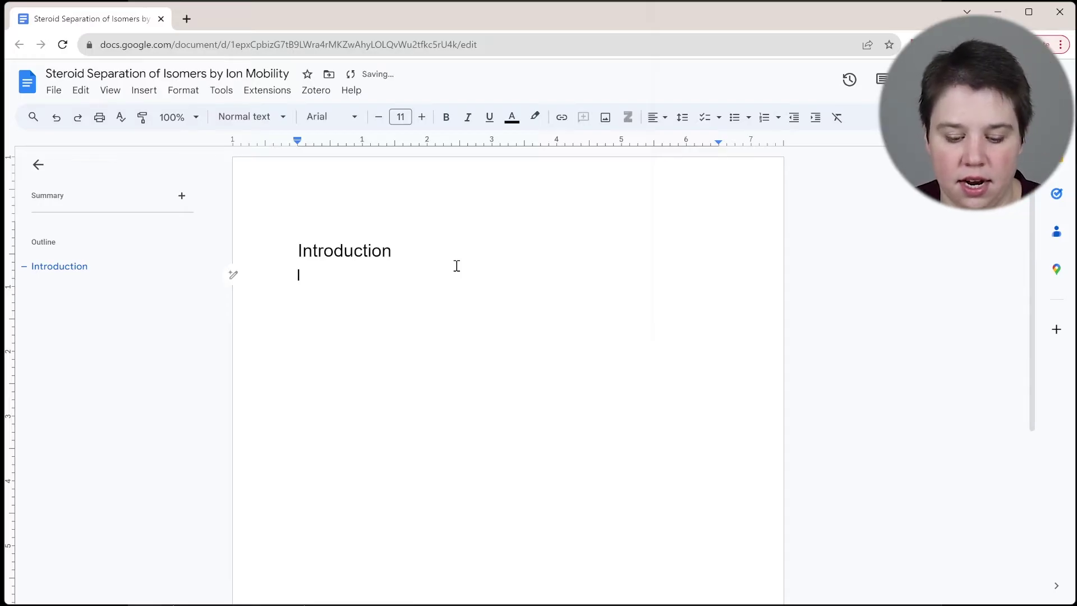
text(steroid analysis is an essential part of medical diagnoses and environmental testing. However, steroids have a high degree of isomerism that makes them difficult to distinguish by typical analytical techniques.)
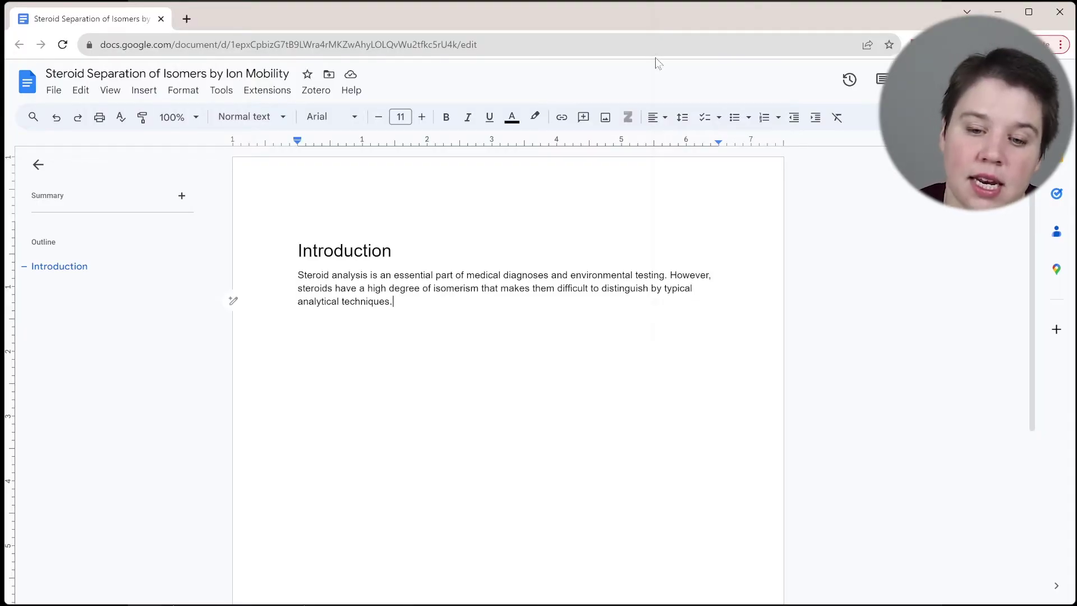
Open Zotero's Document Preferences from the citation button, then bring the Zotero library window forward.
click(629, 118)
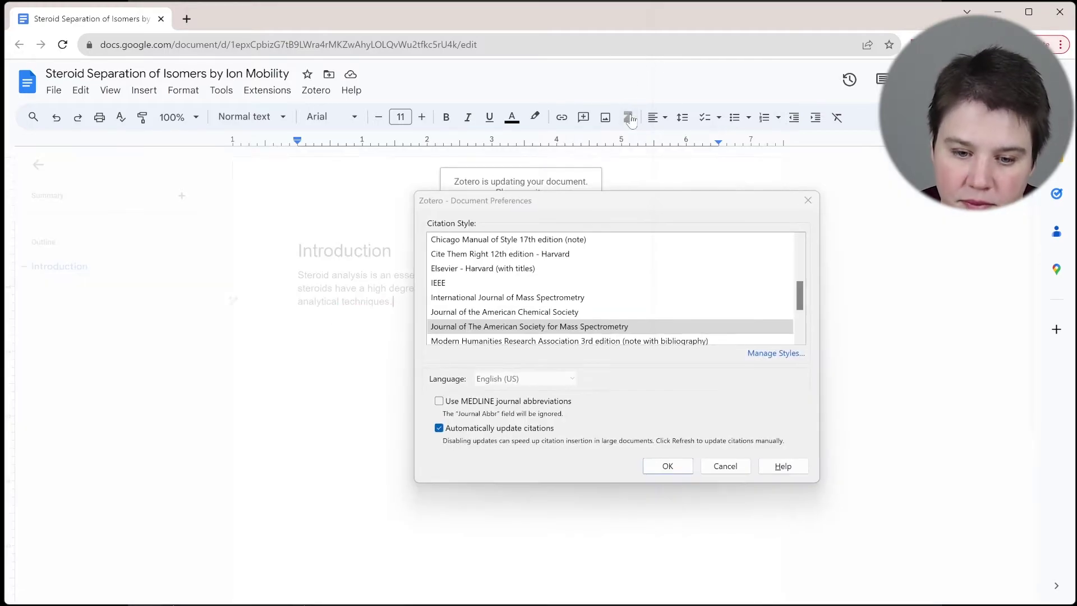
click(467, 205)
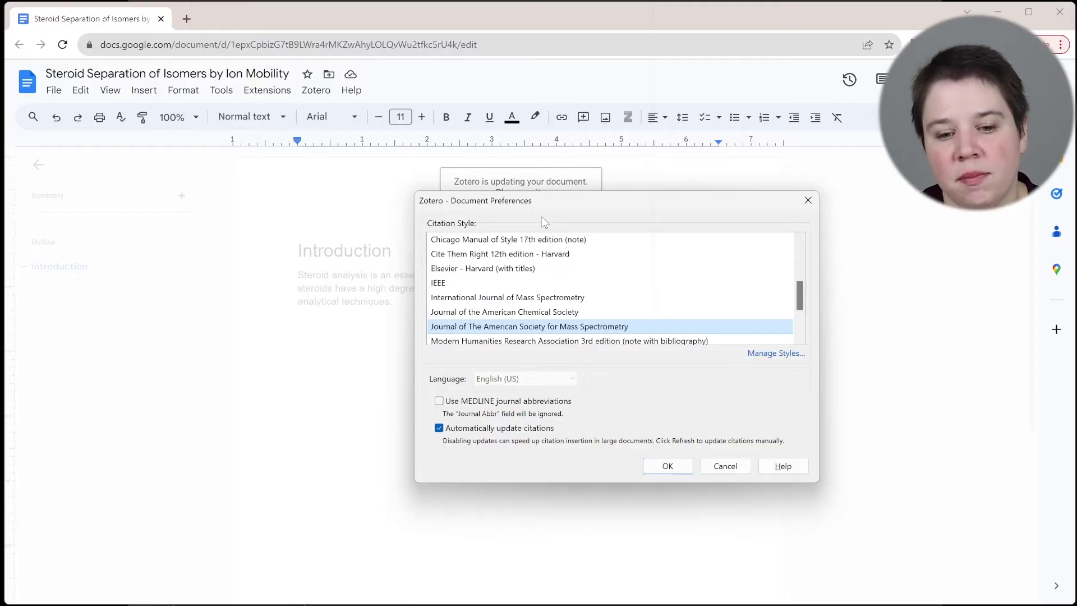
drag(545, 210, 765, 299)
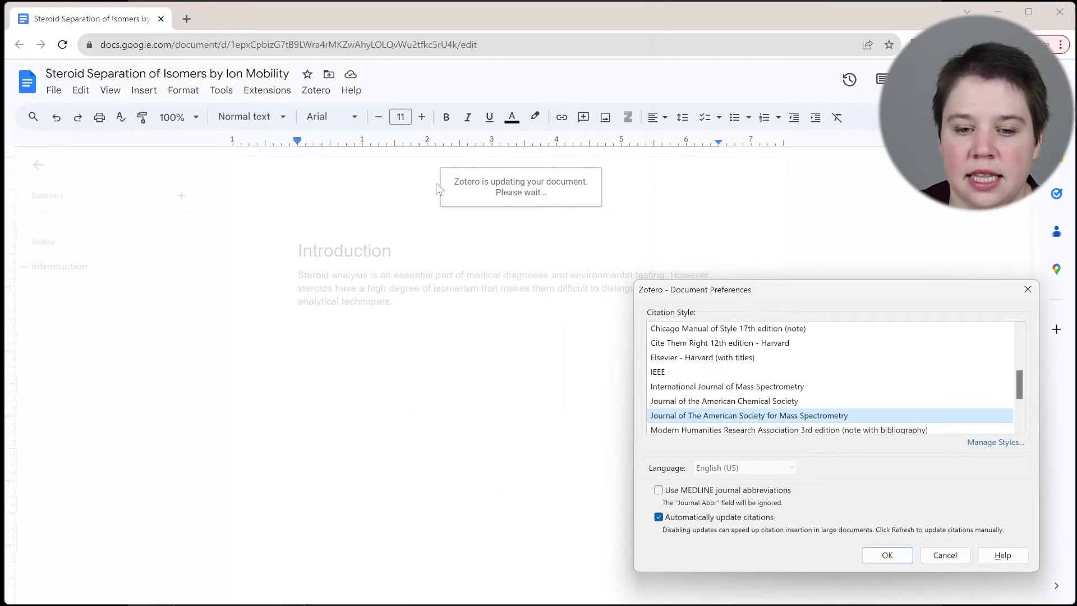
drag(771, 288, 564, 240)
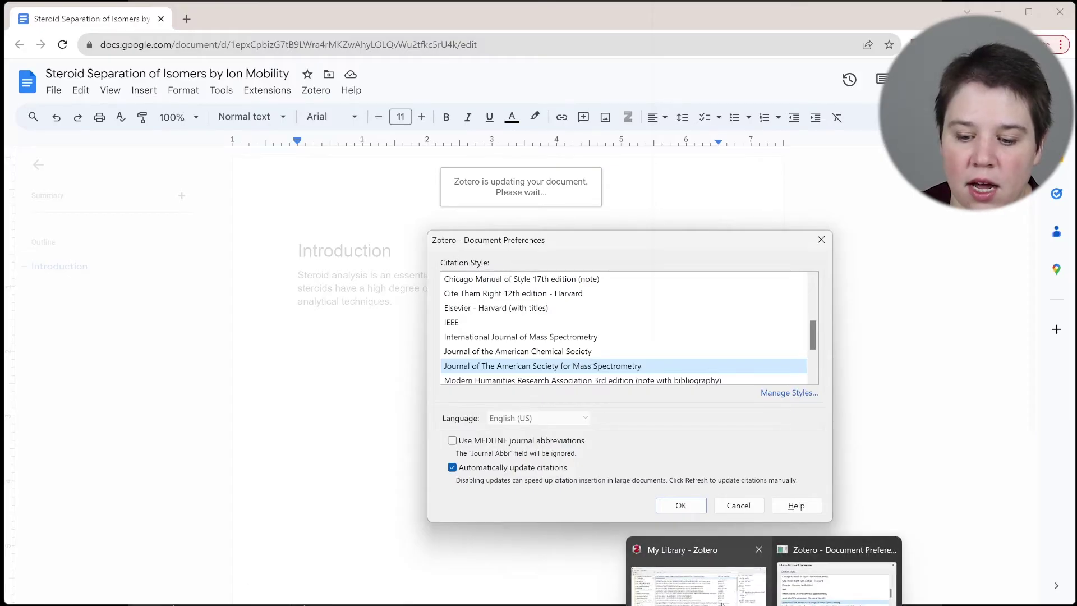
click(698, 567)
Minimize the Zotero library window and pick the Journal of the American Chemical Society style.
mouse_move(764, 604)
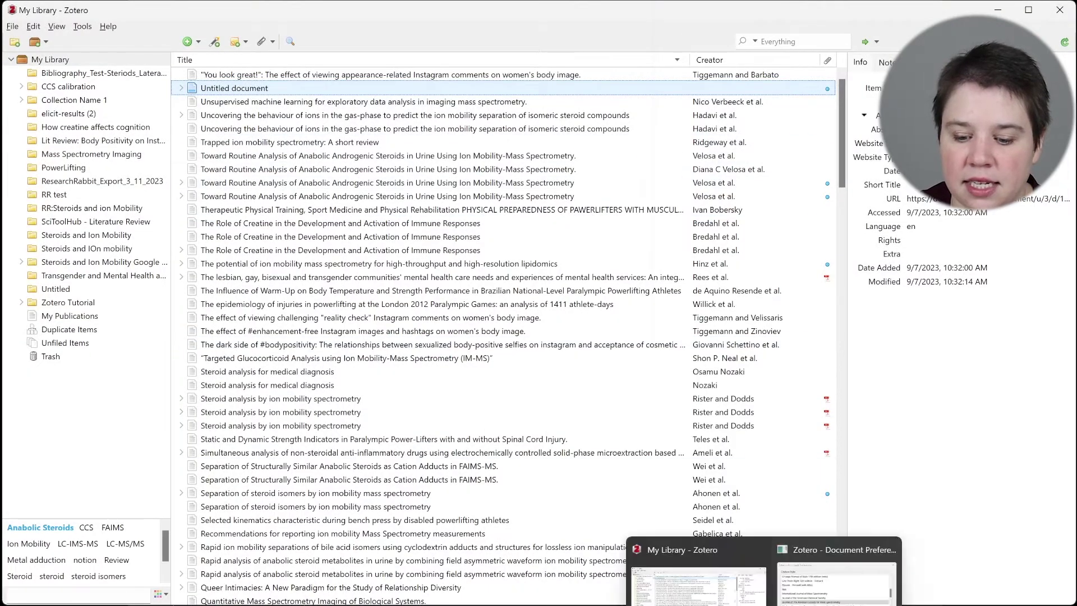
click(806, 591)
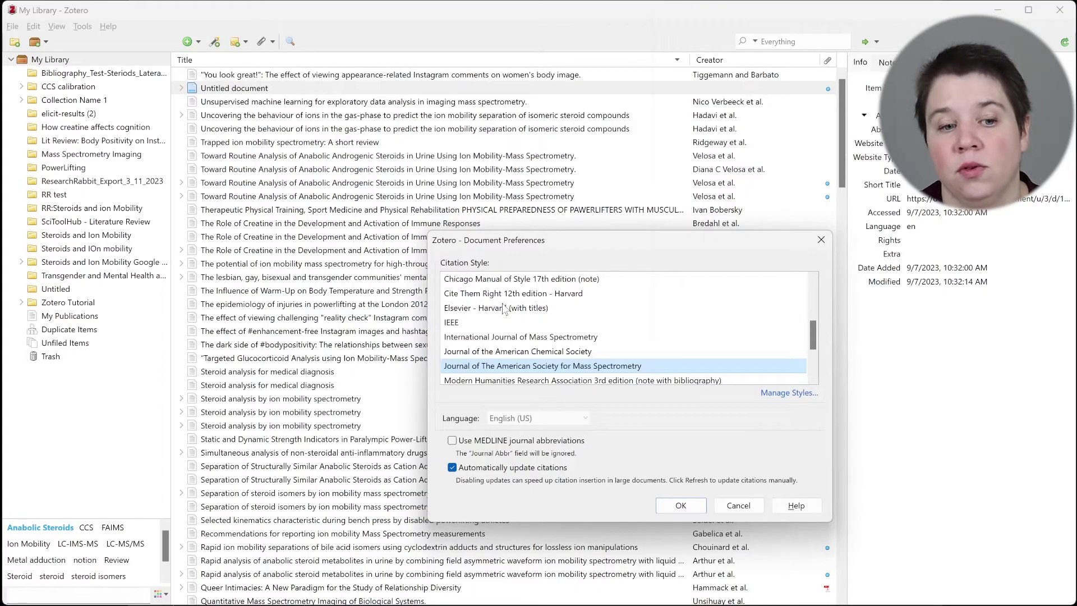
click(1004, 10)
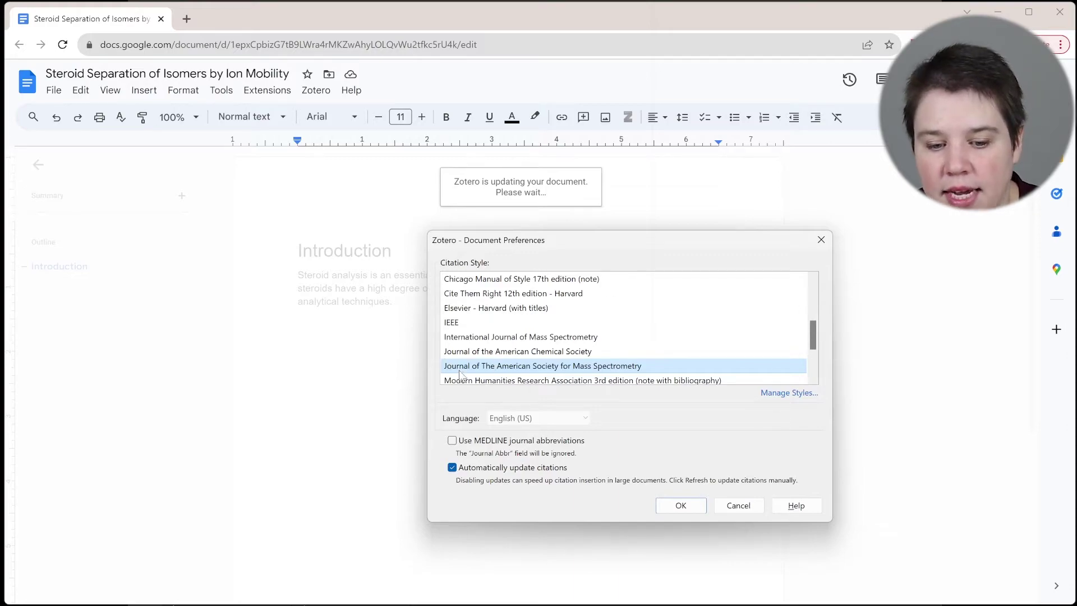
click(564, 353)
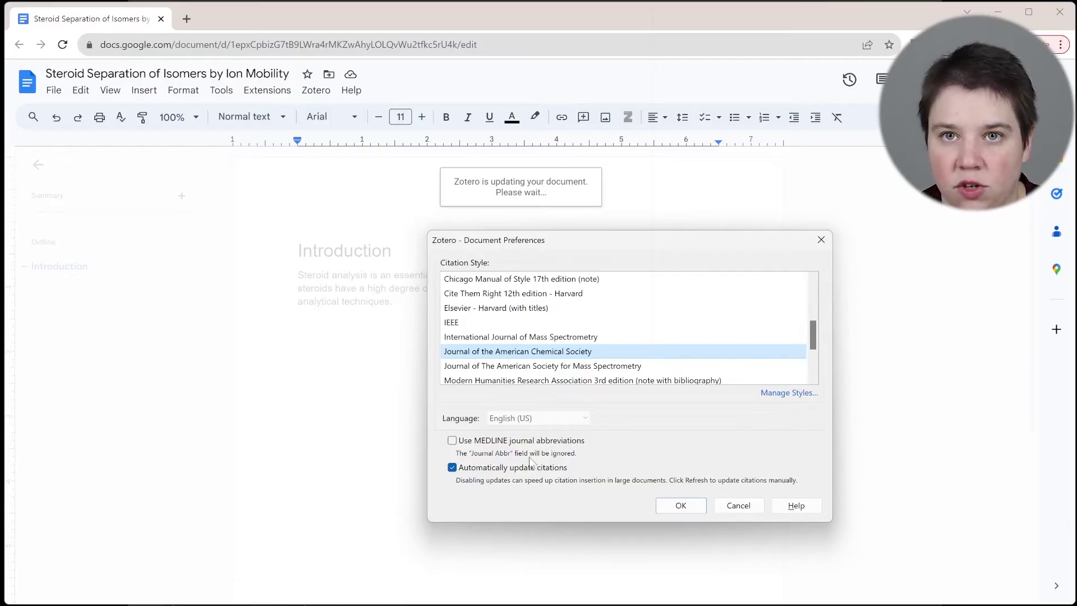
Confirm the JACS style and open the citation search's options.
click(675, 506)
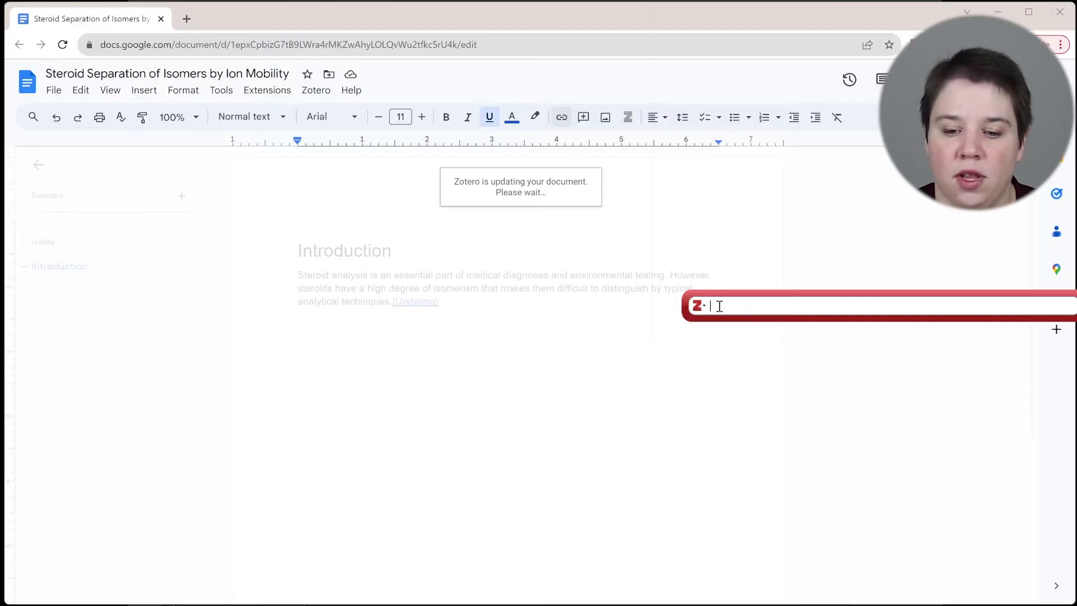
click(701, 306)
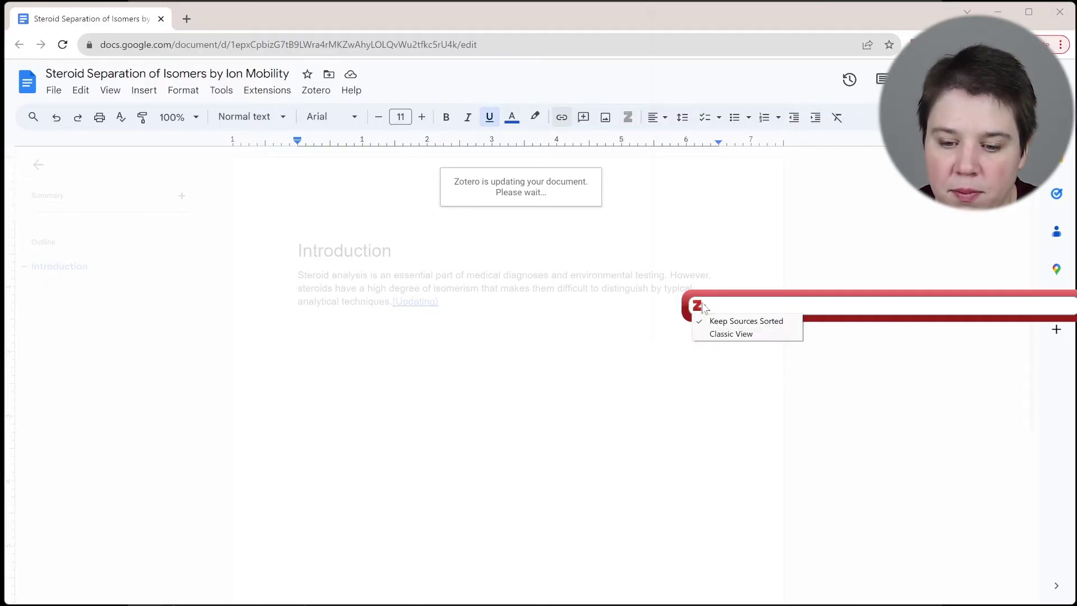
In the classic picker's Steroids and Ion Mobility collection, select 'Steroid analysis by ion mobility spectrometry'.
click(711, 337)
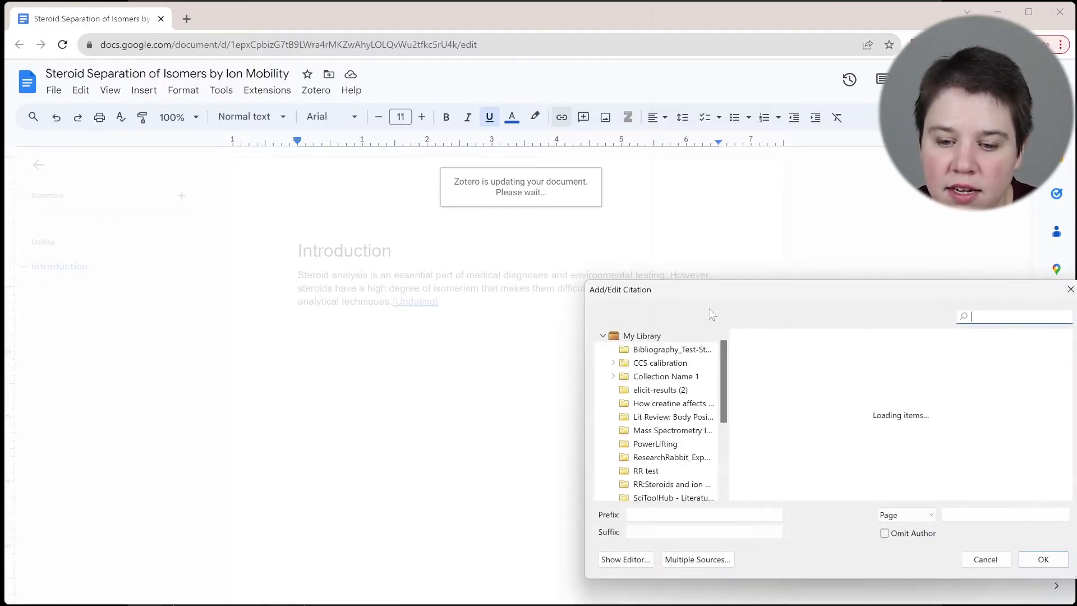
drag(714, 296, 518, 129)
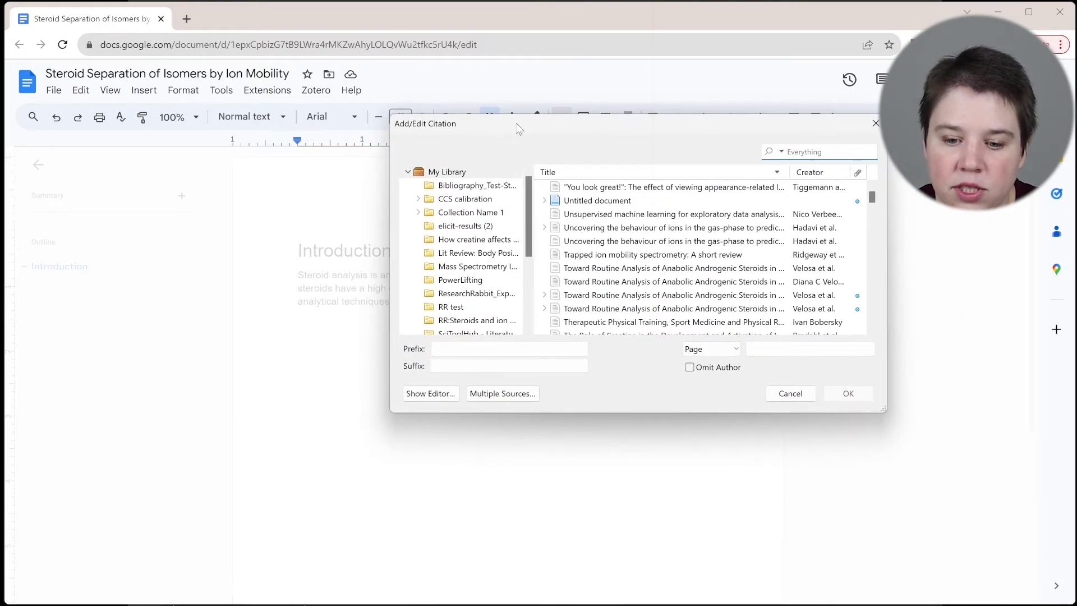
scroll(602, 259, down, 5)
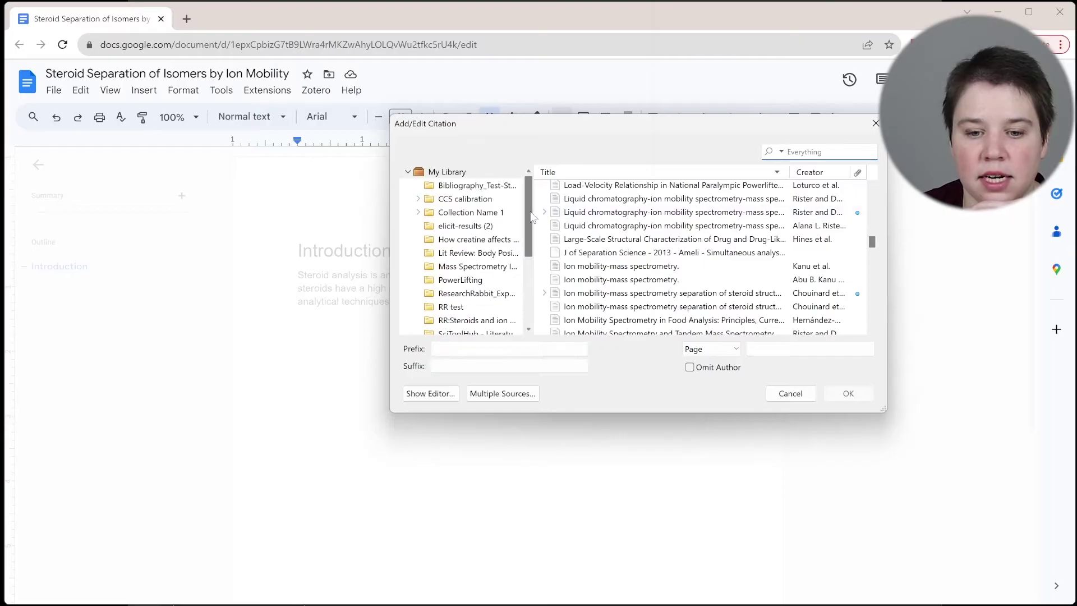
scroll(523, 292, down, 3)
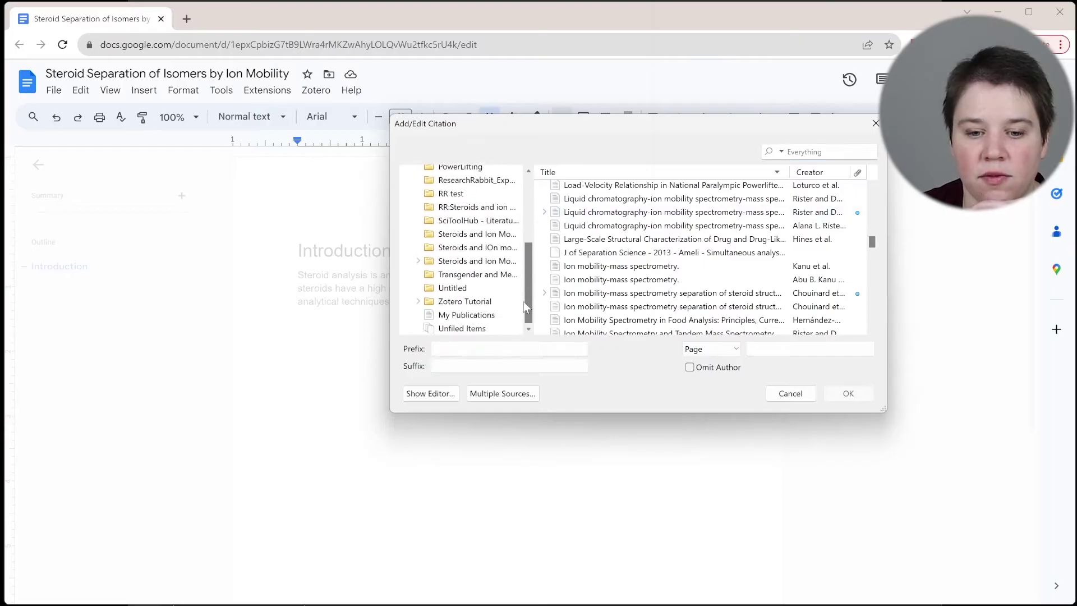
click(460, 235)
scroll(761, 251, down, 1)
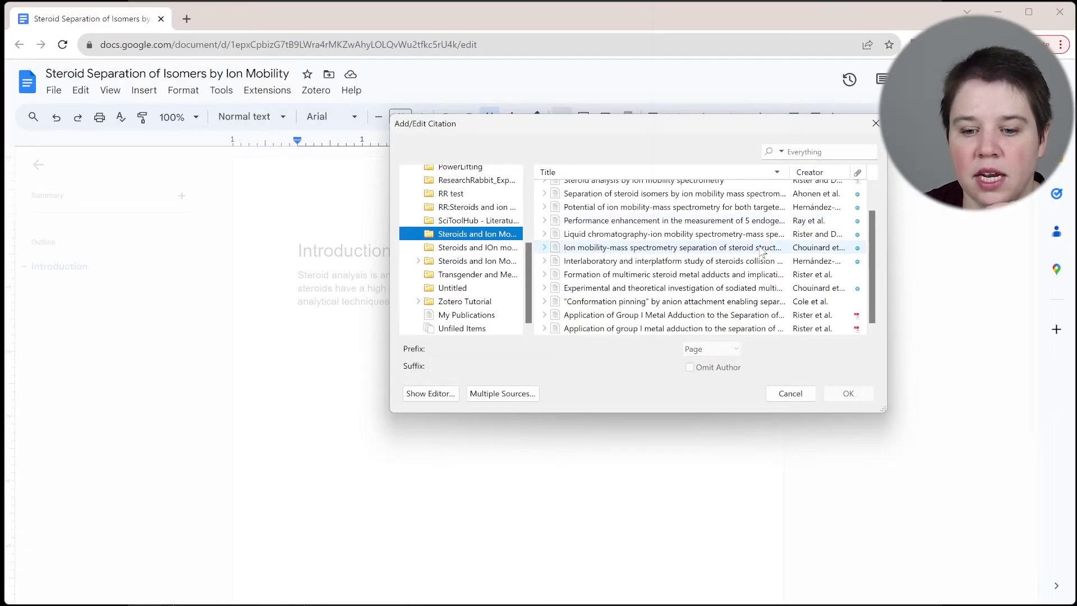
scroll(759, 235, up, 1)
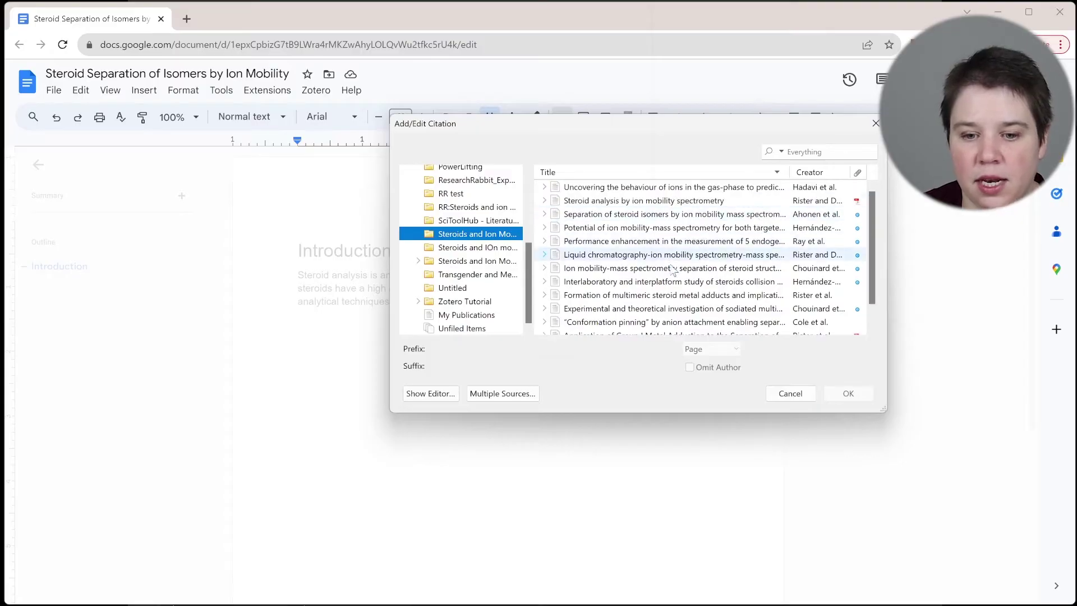
click(648, 202)
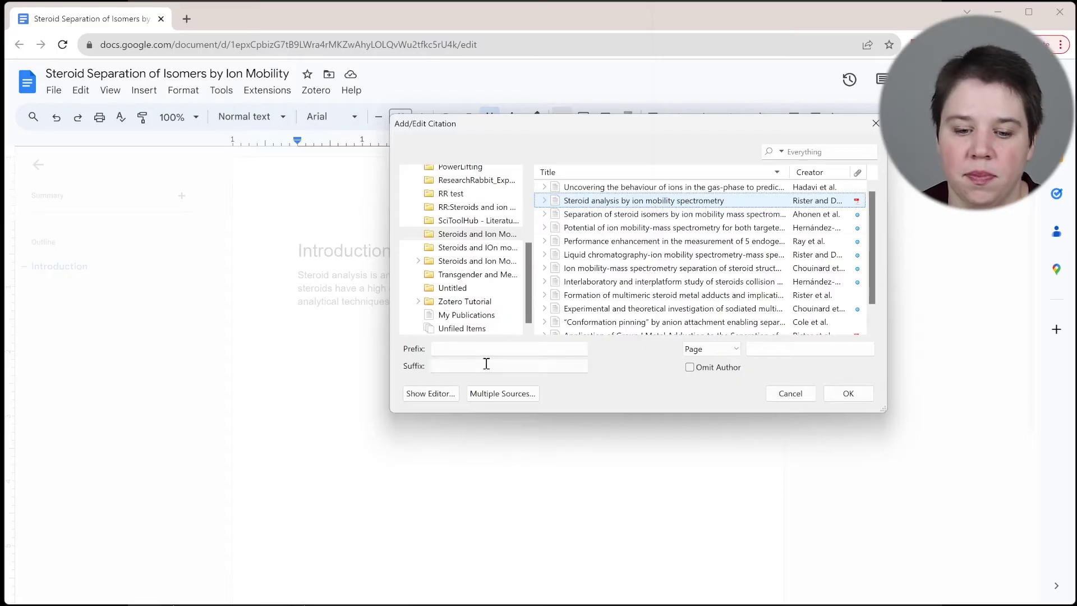
Add the group I metal adduction paper as a second source and insert the citation.
click(488, 394)
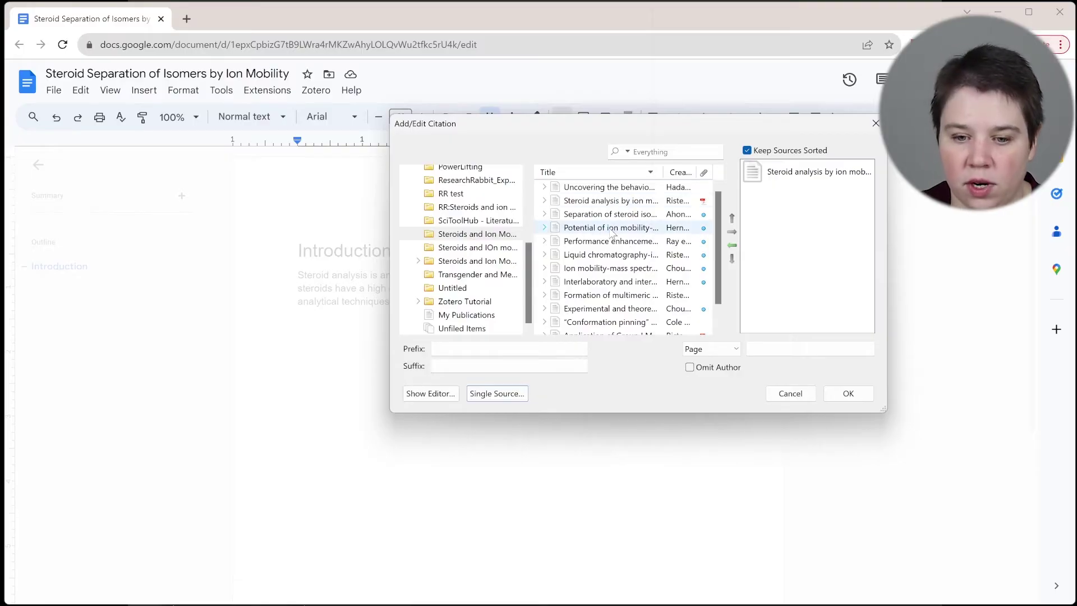
scroll(611, 233, down, 1)
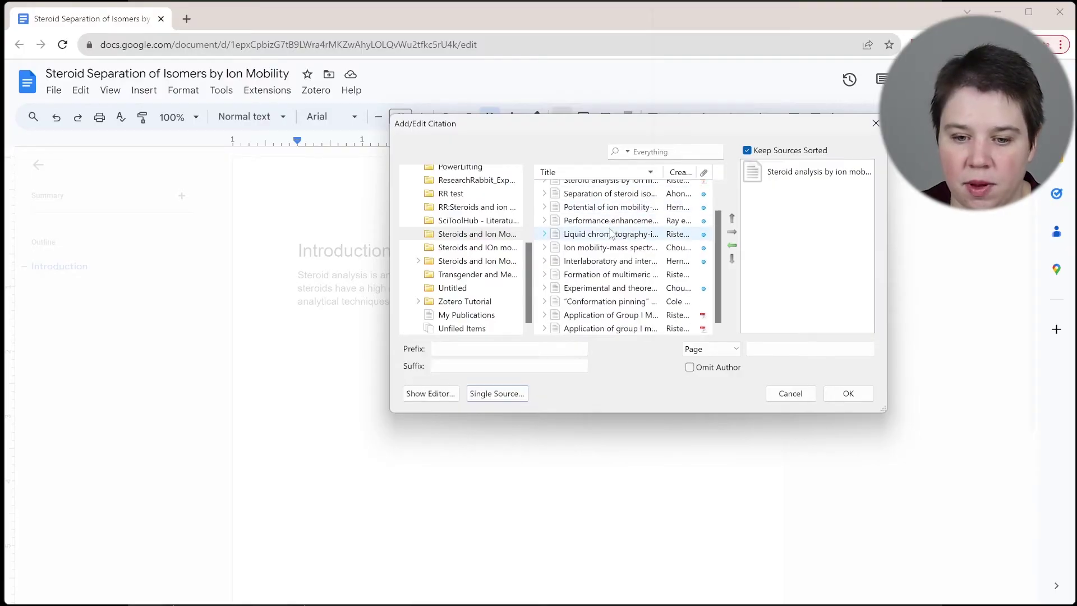
click(606, 329)
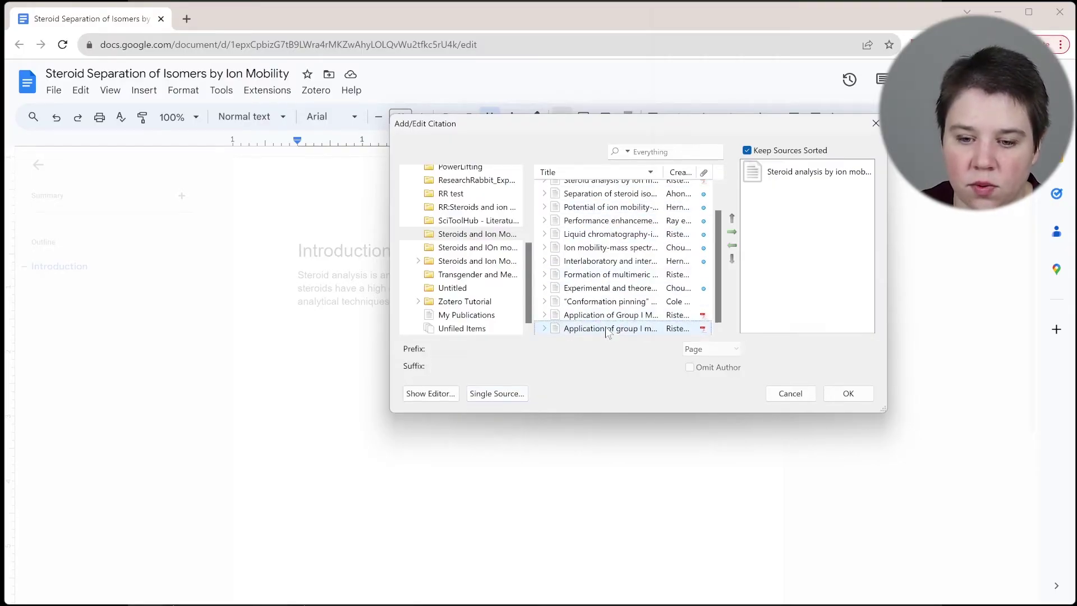
click(733, 232)
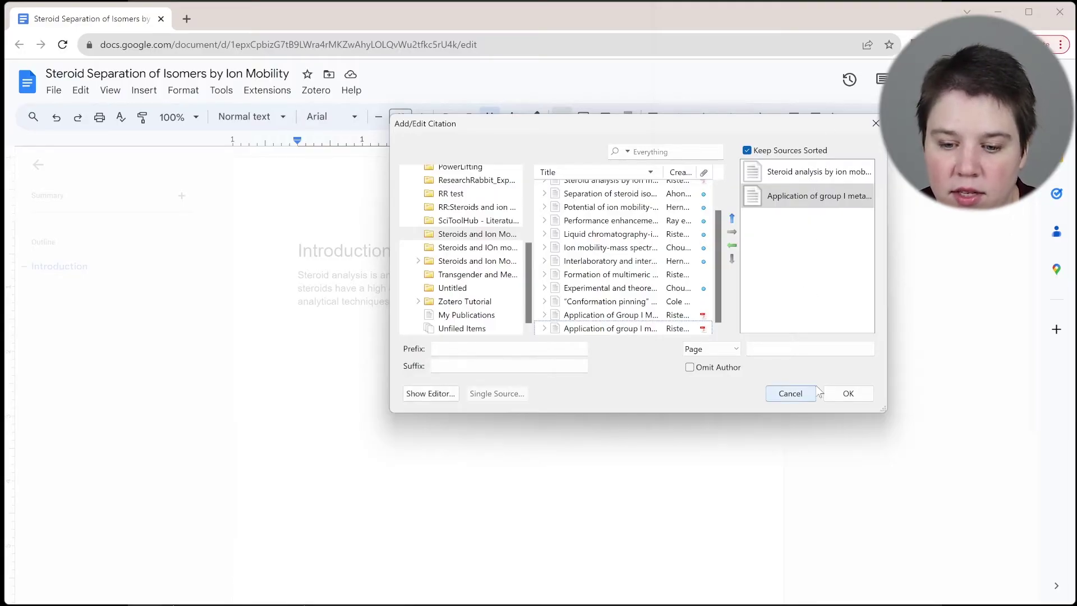
click(847, 394)
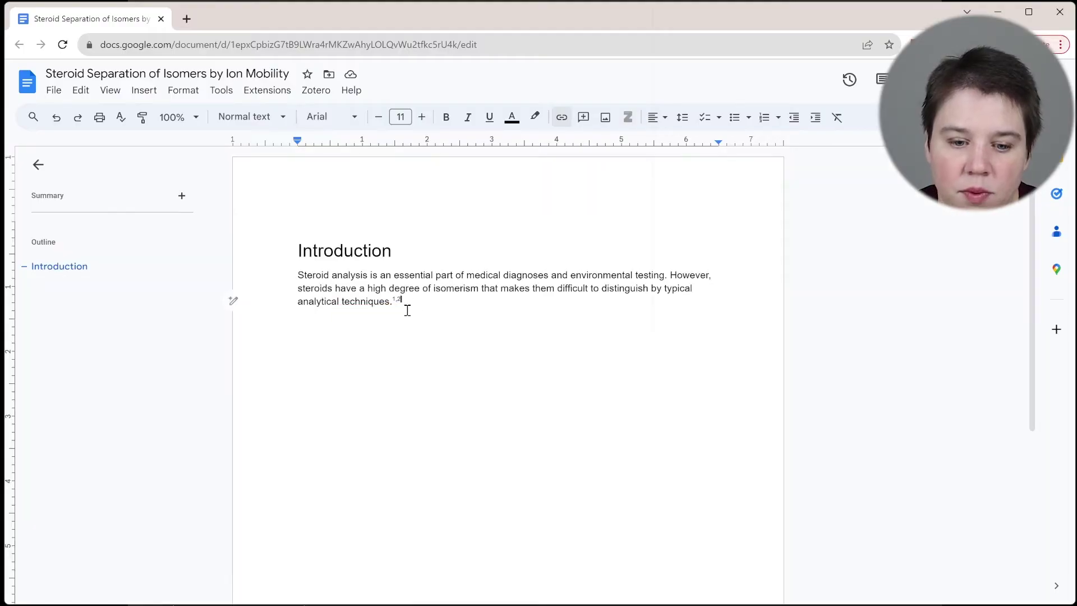
Put the caret after 'environmental testing.' and start a new citation with Ctrl+Alt+C.
click(397, 302)
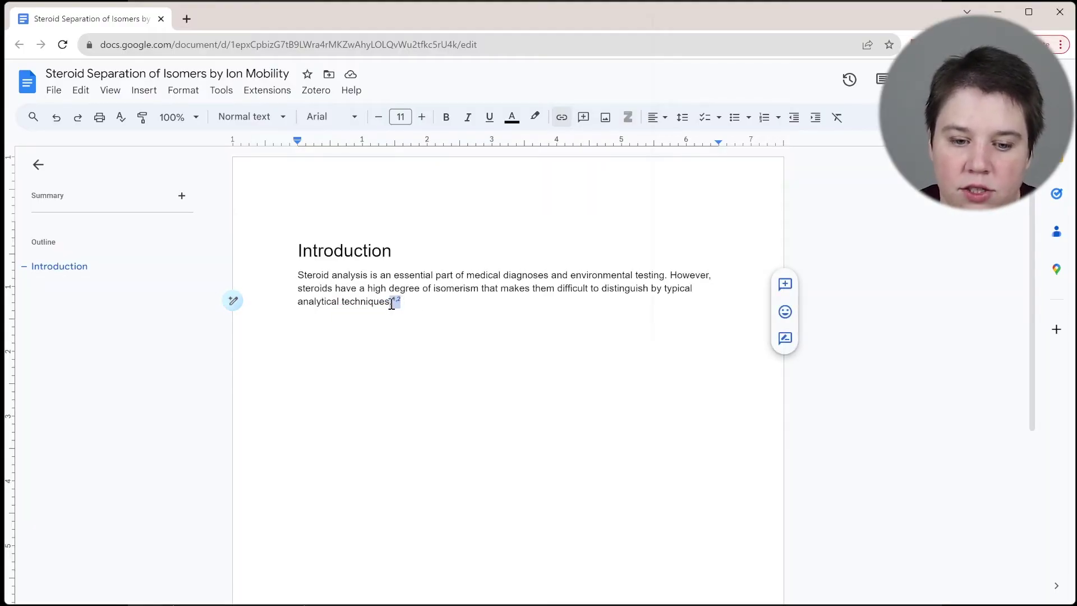
click(515, 432)
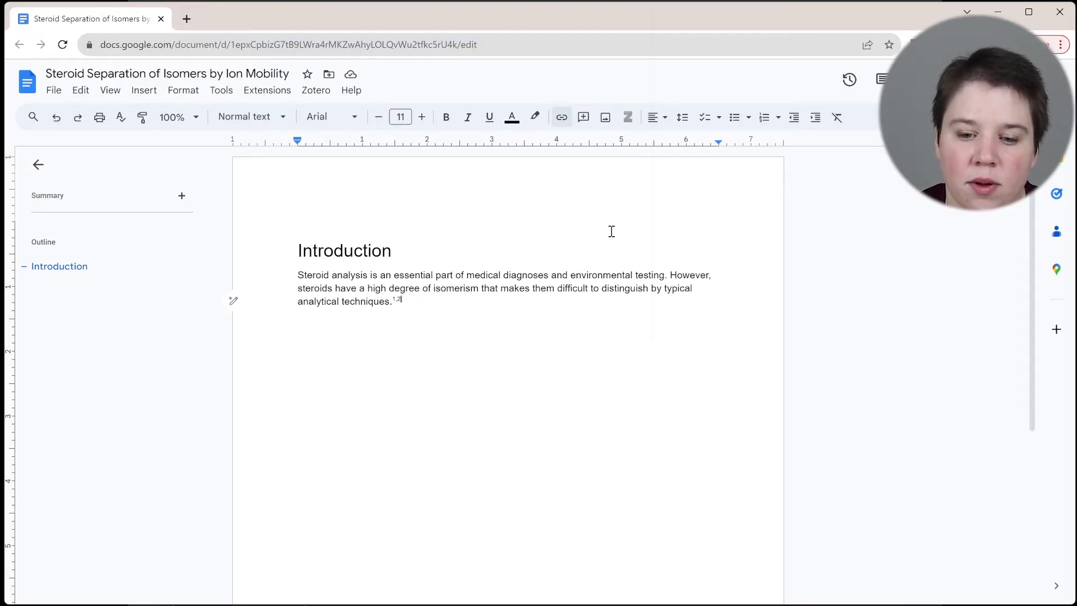
click(668, 274)
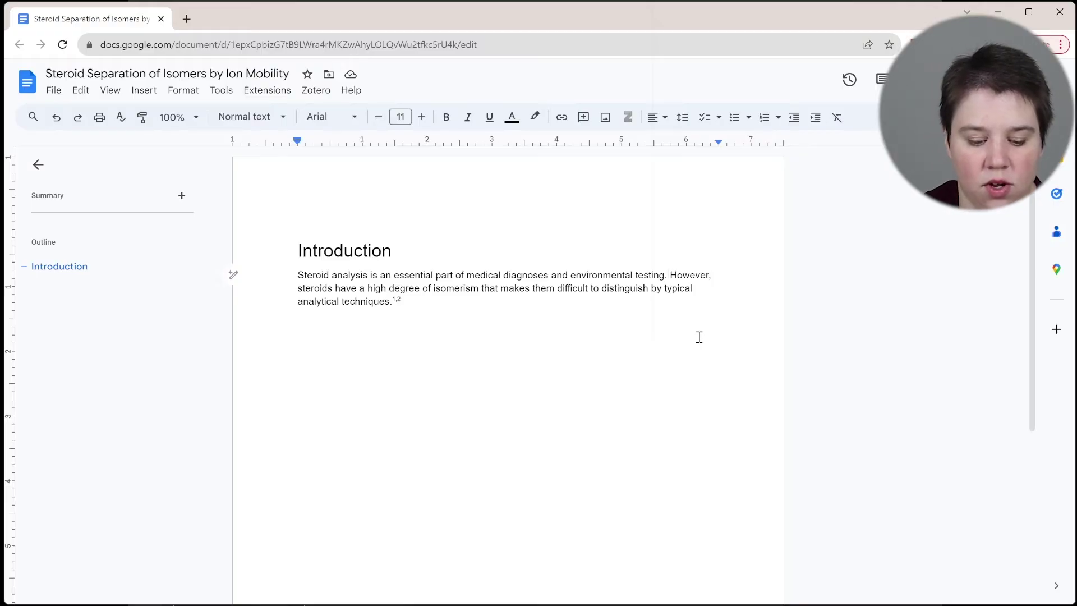
key(ctrl+alt+c)
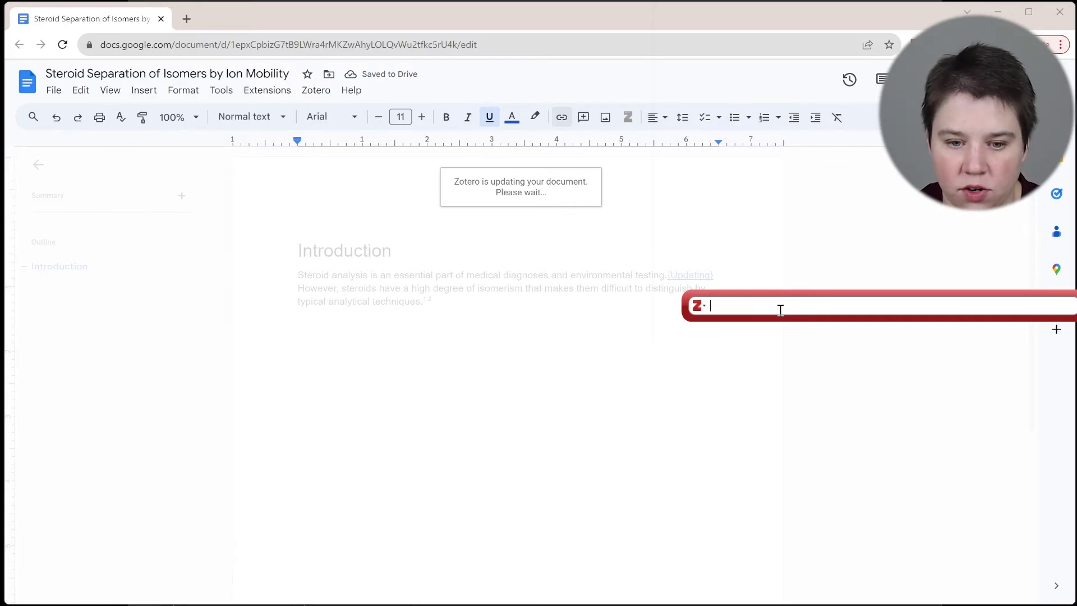
Cite the medical diagnosis source ('medical') and FAIMS sport drug testing source ('test') together.
text(medical)
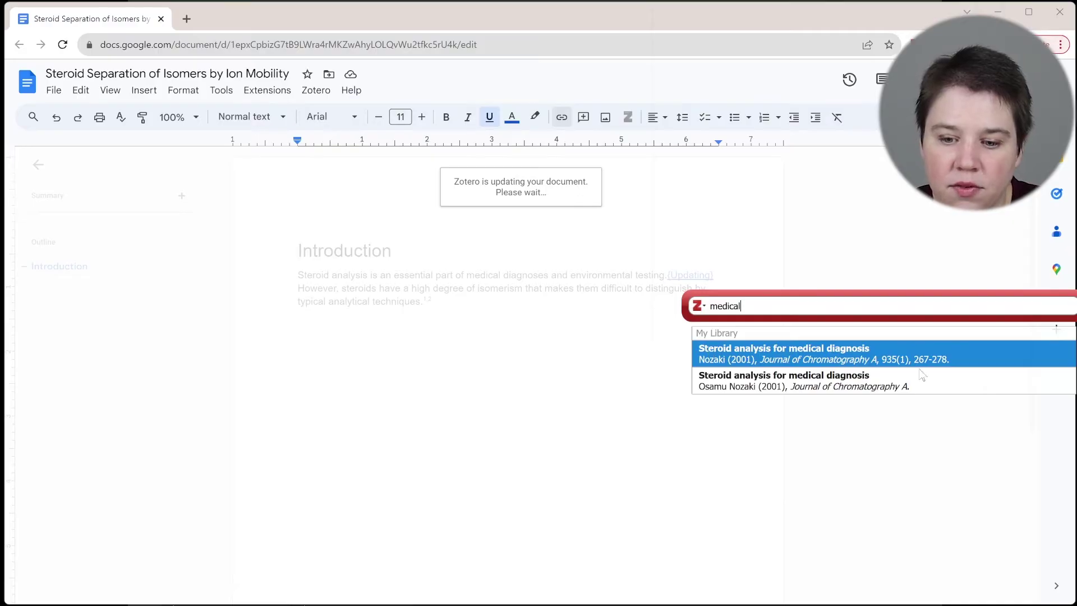
click(862, 355)
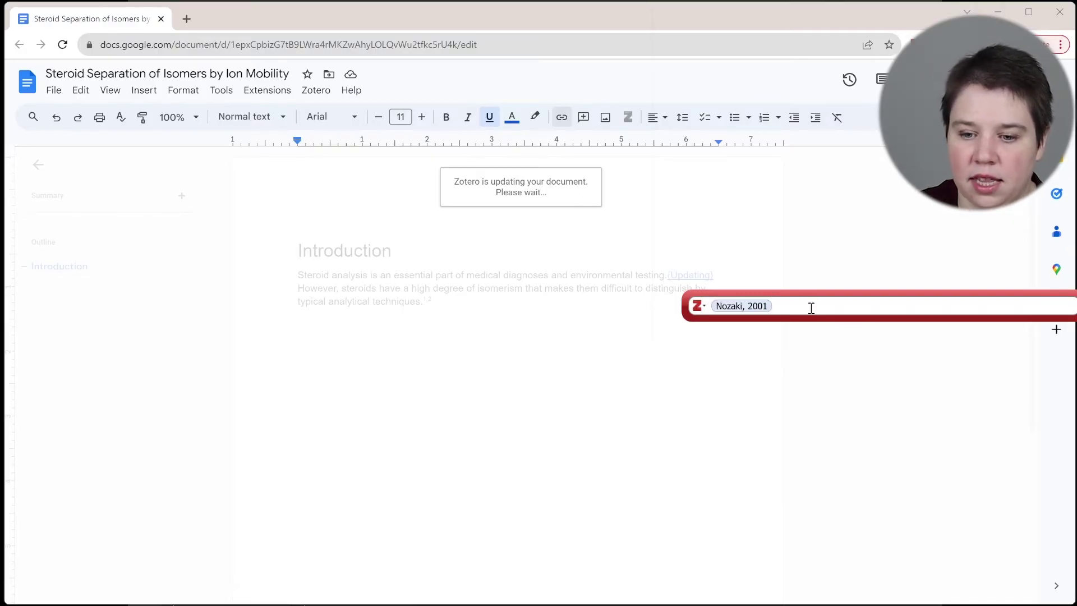
click(774, 304)
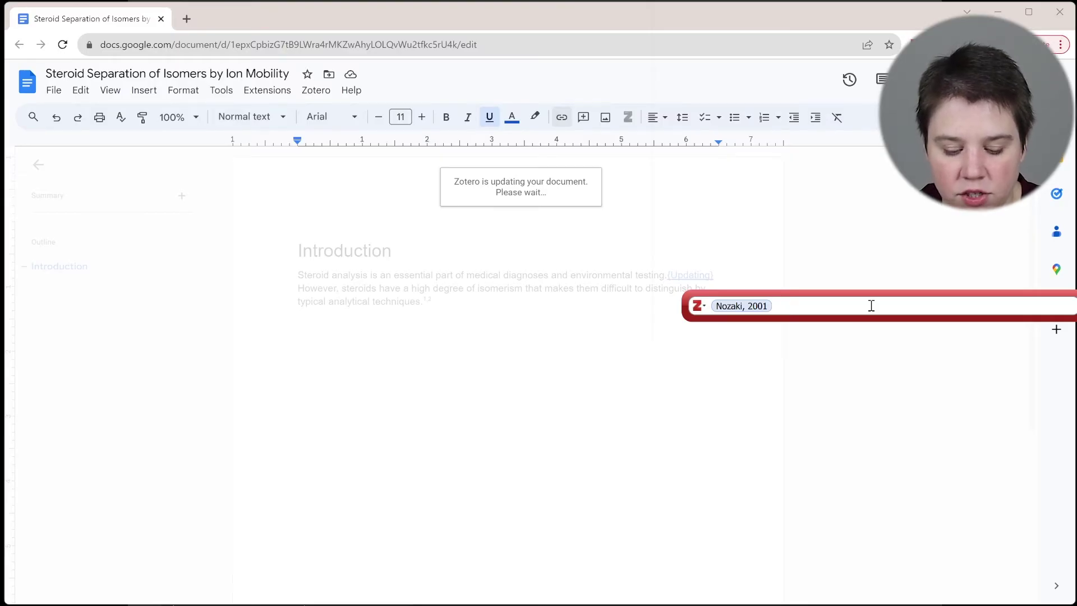
text(test)
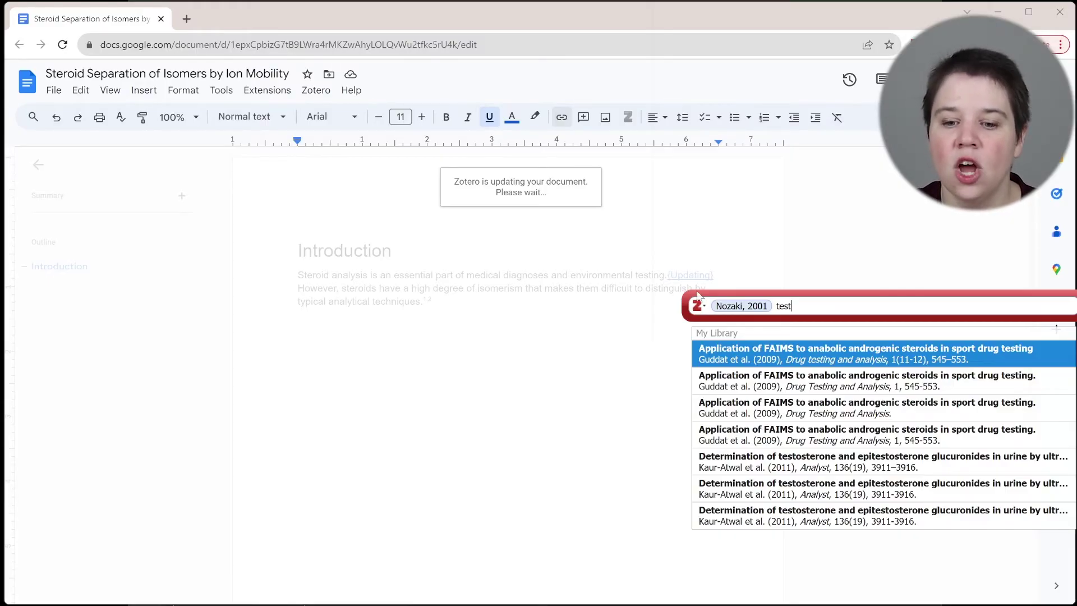
click(704, 308)
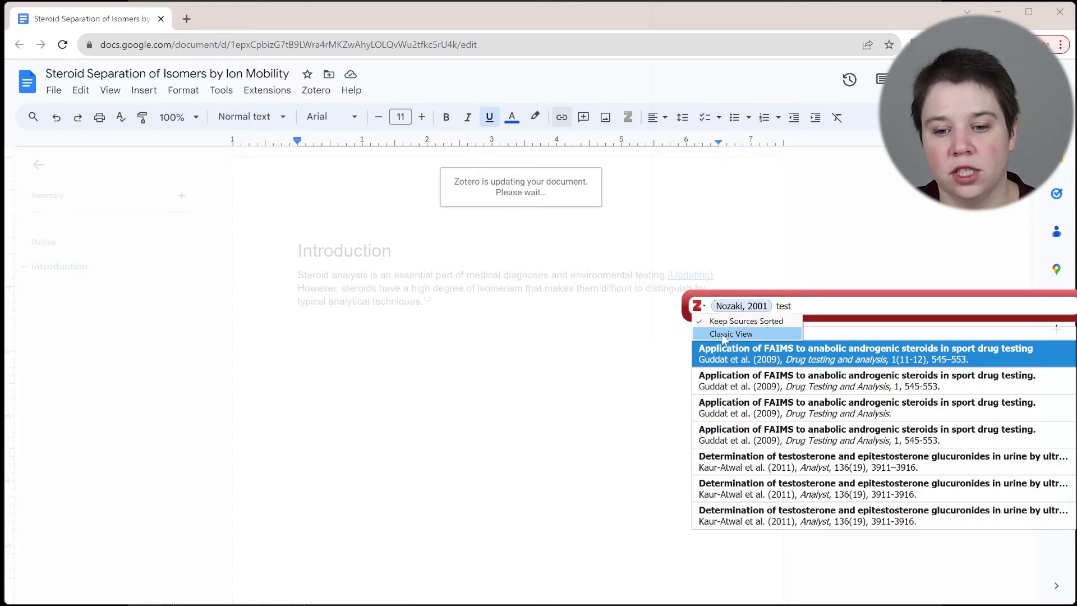
click(833, 306)
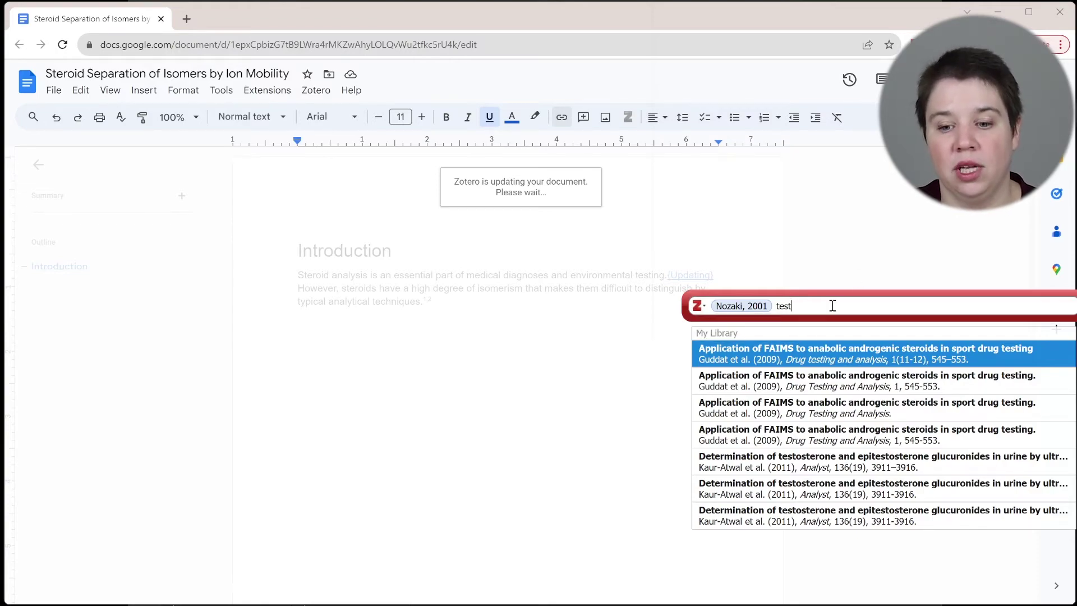
key(Return)
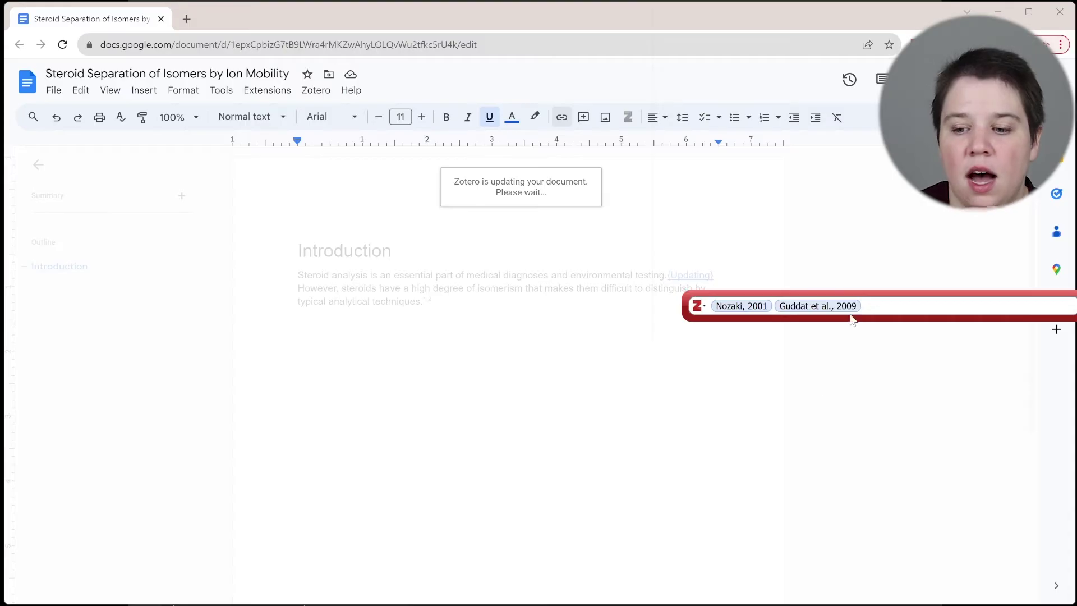
key(Return)
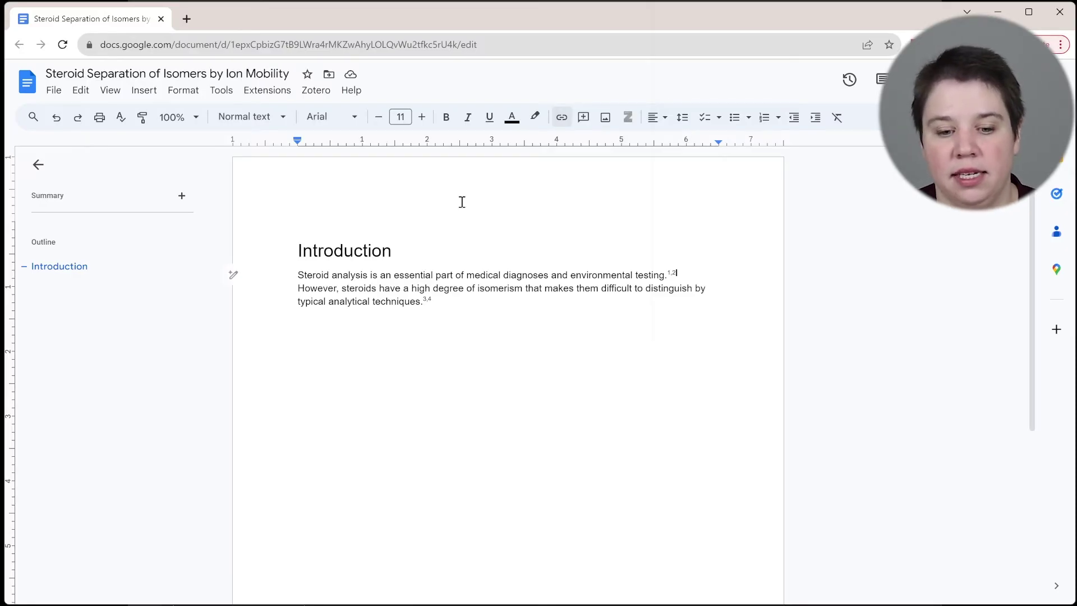
Below the paragraph, type 'Bibliography' and format it as Heading 1.
click(477, 307)
key(Return)
key(Return)
key(Return)
key(Return)
key(Return)
key(Return)
key(Return)
key(Return)
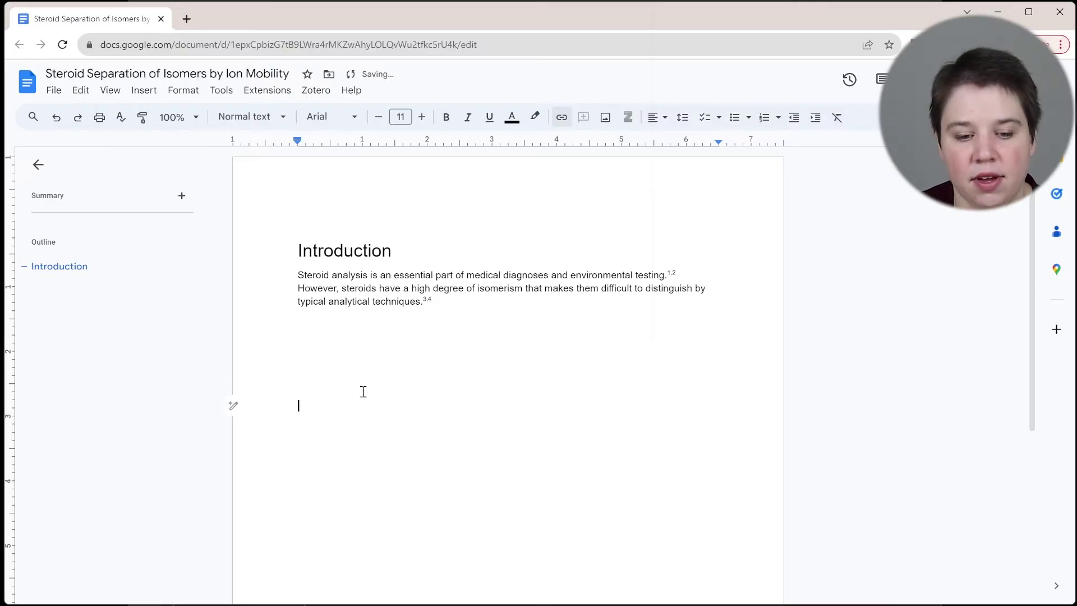
text(Bibliography)
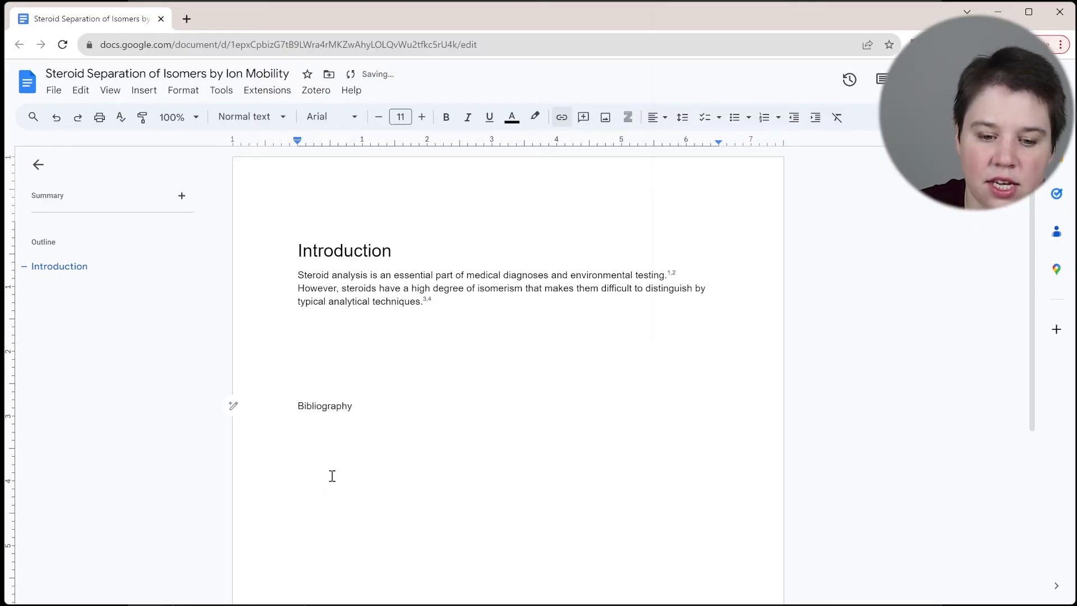
drag(365, 408, 272, 405)
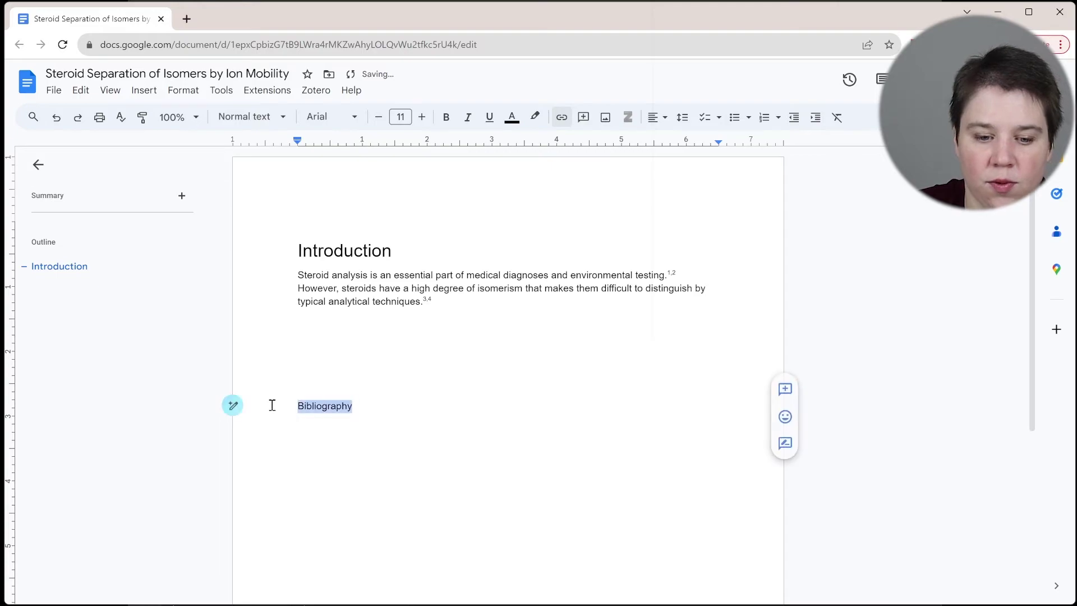
click(272, 118)
mouse_move(294, 254)
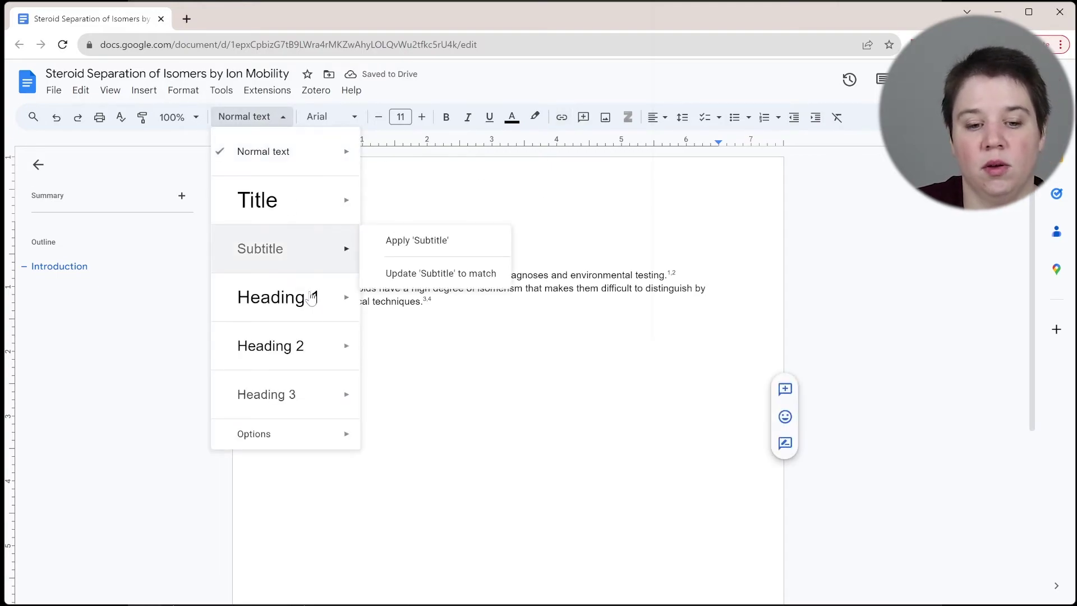
mouse_move(313, 298)
click(403, 289)
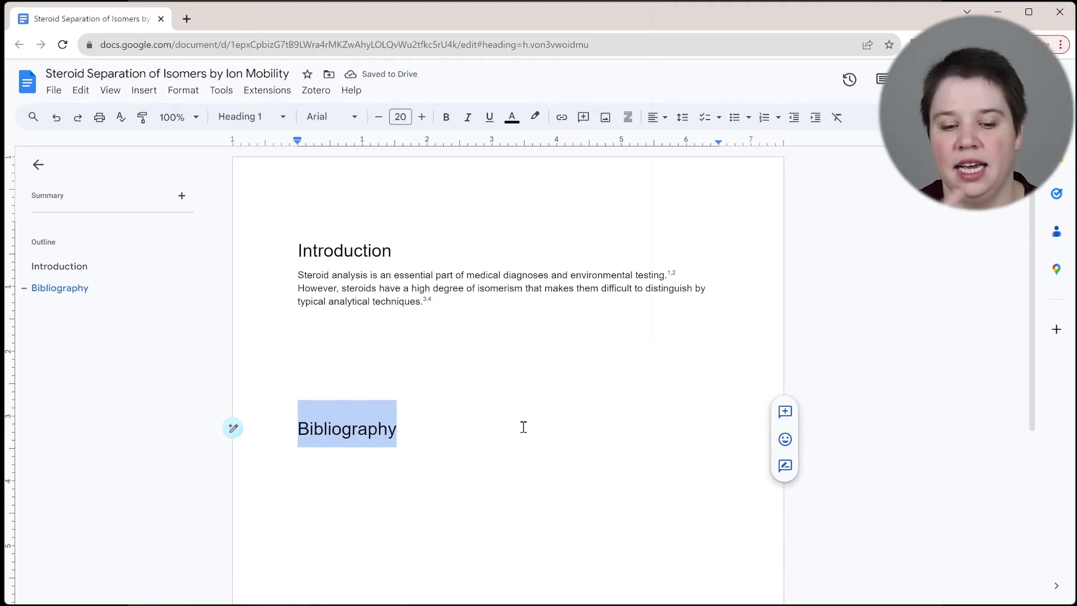
click(447, 419)
Insert the Zotero bibliography of four numbered JACS references on a new line under the heading.
key(Return)
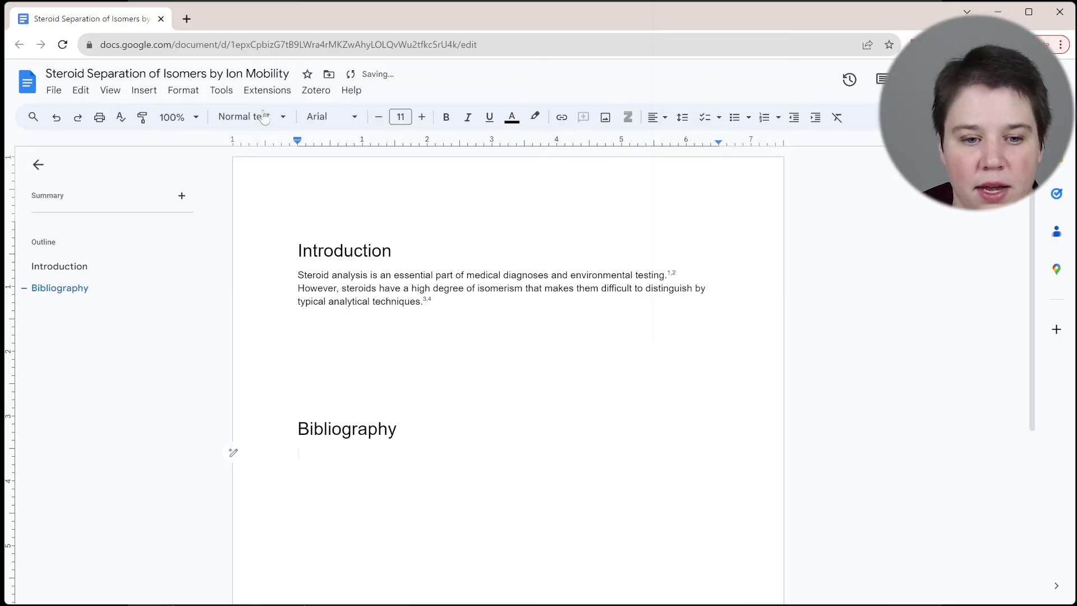
click(317, 91)
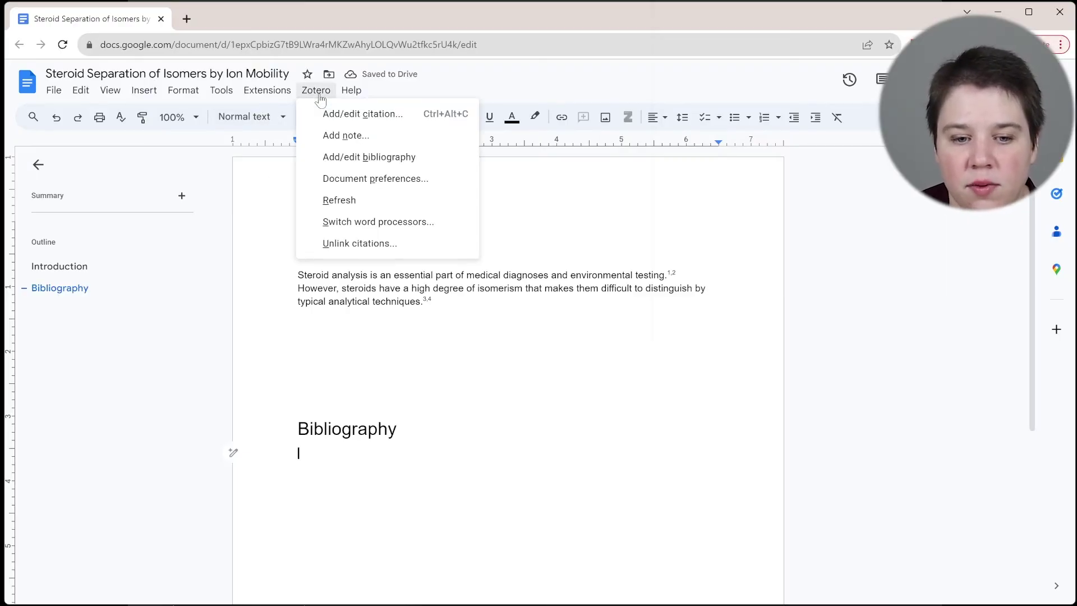
click(368, 157)
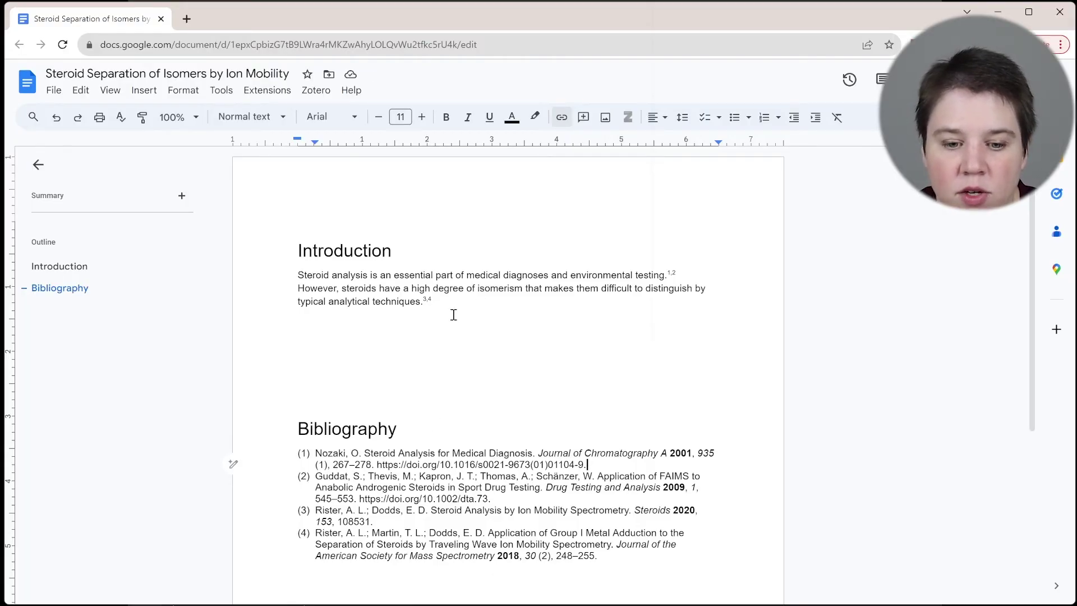
click(429, 301)
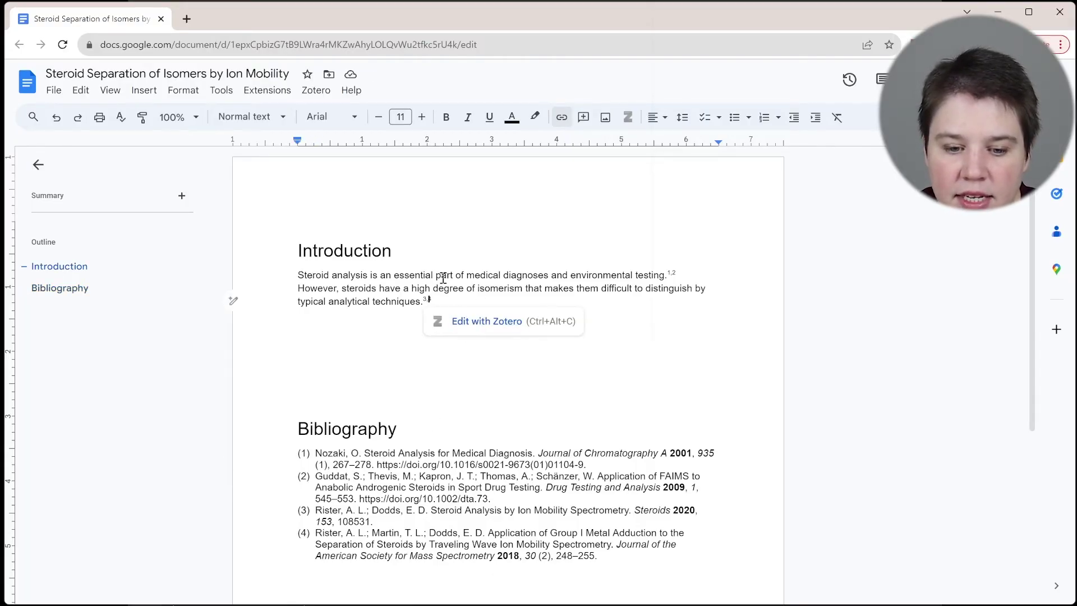
Add the Cole et al. 'Conformation pinning' paper to the 3,4 citation so it reads 3–5.
click(441, 287)
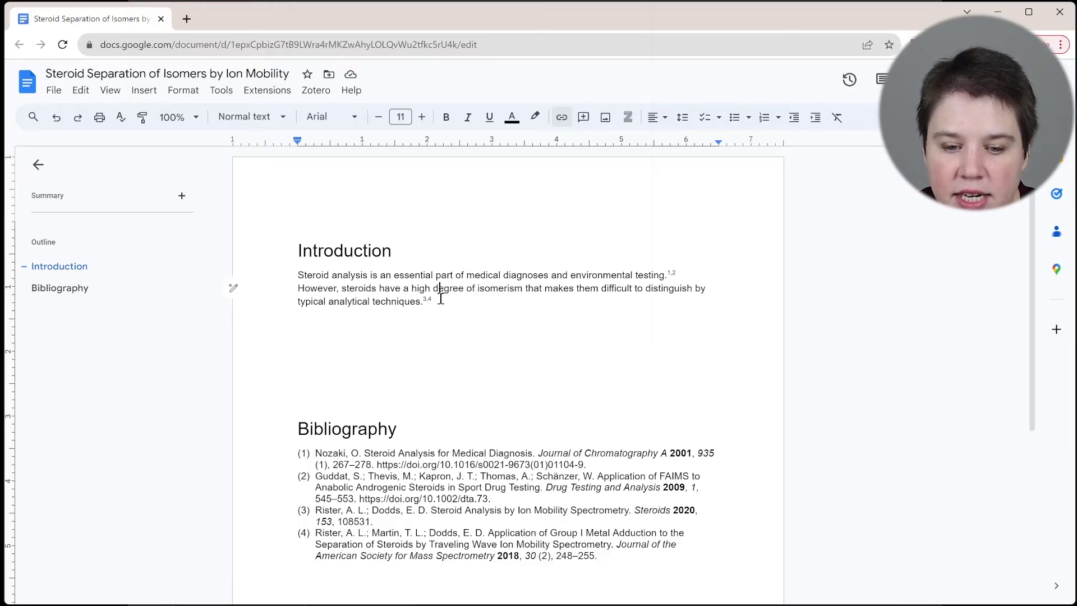
click(427, 300)
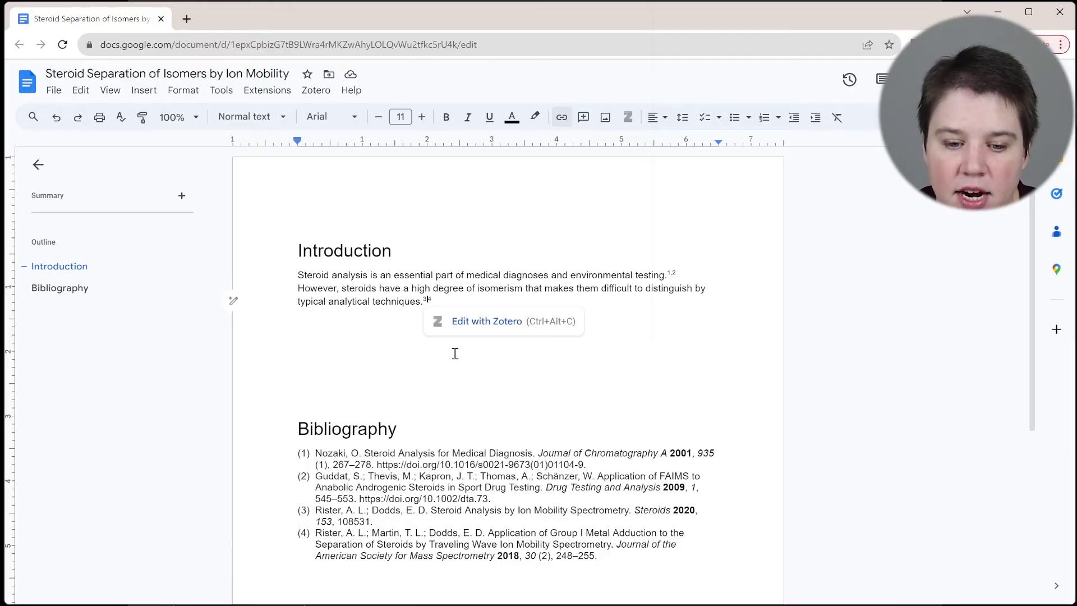
click(476, 324)
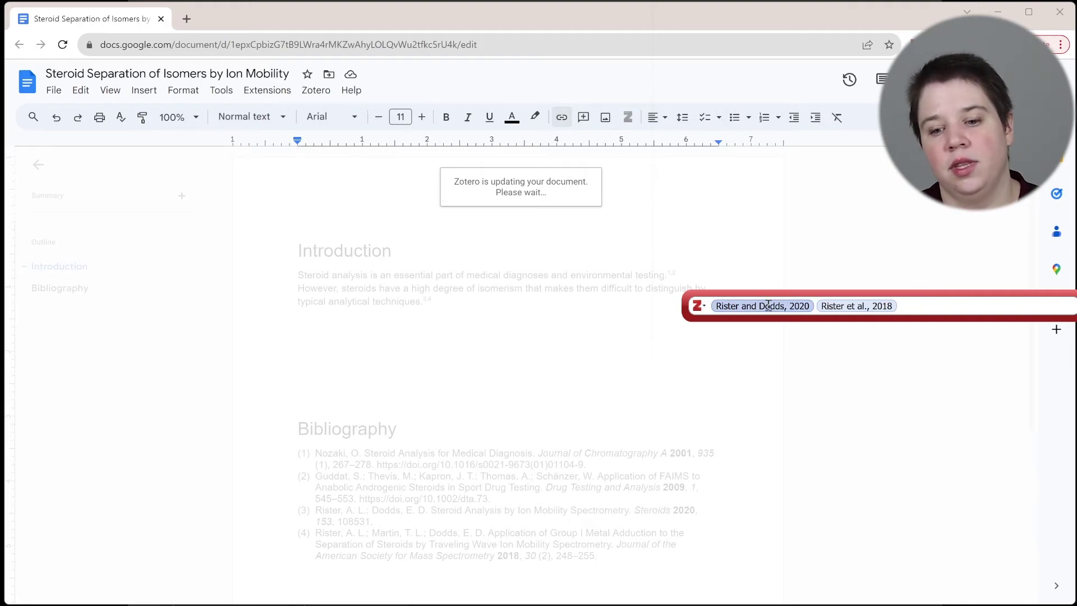
click(699, 306)
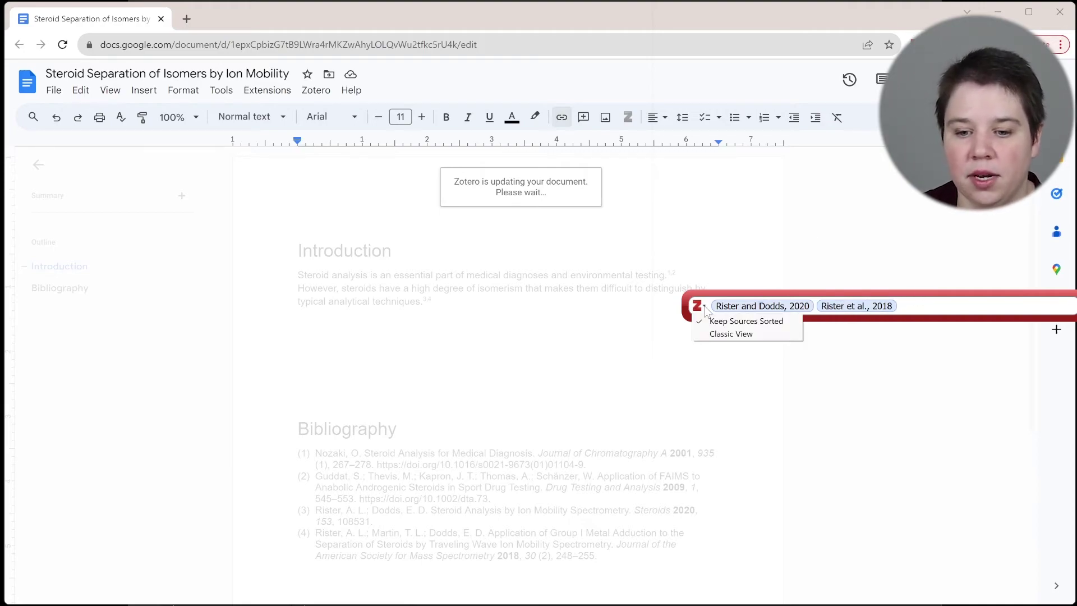
click(716, 335)
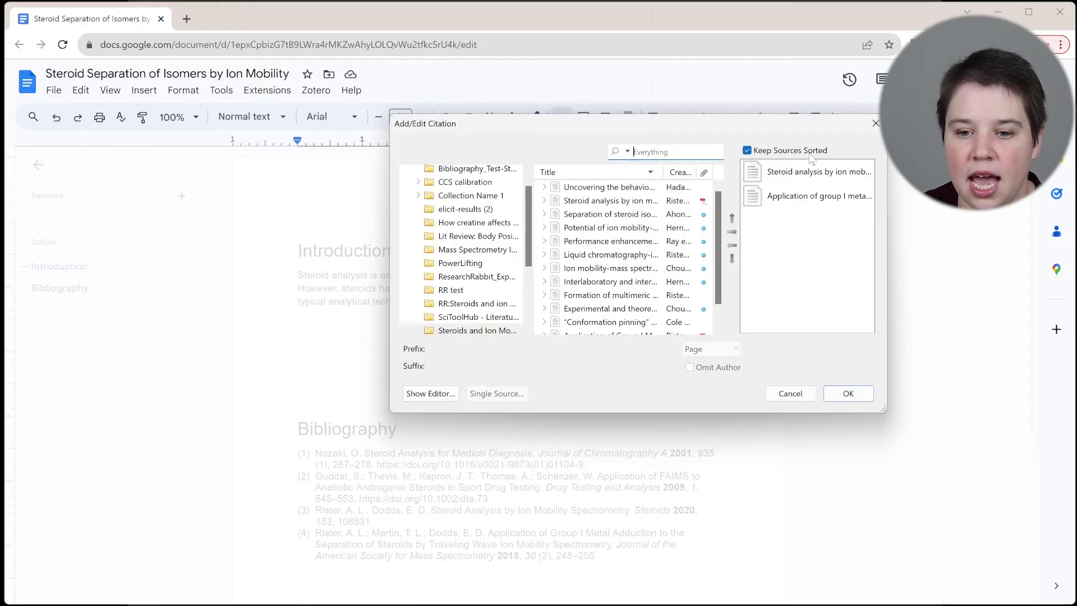
scroll(618, 269, down, 1)
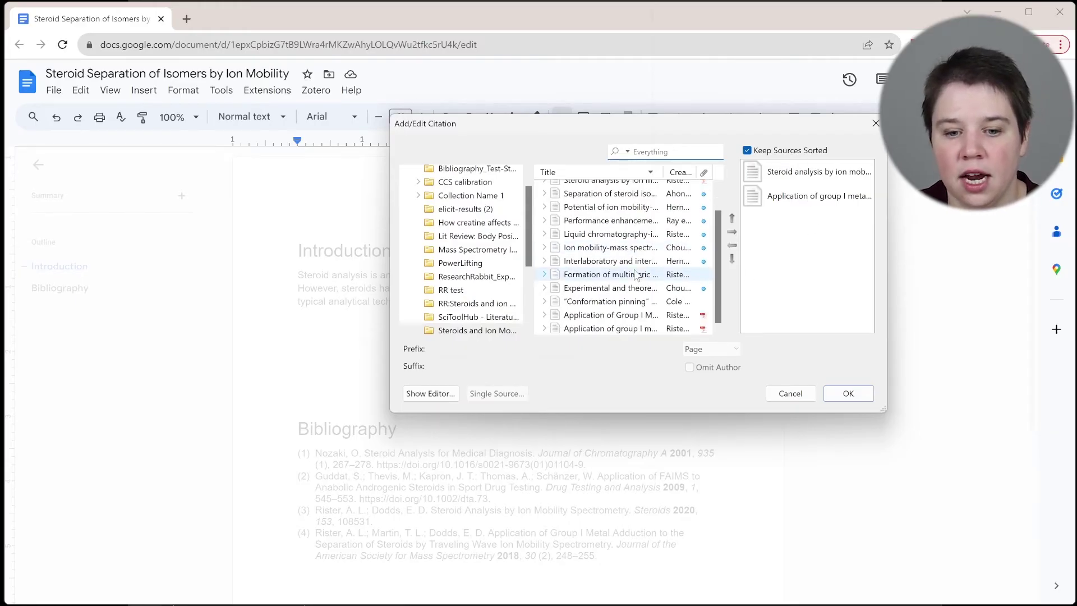
click(640, 302)
click(732, 233)
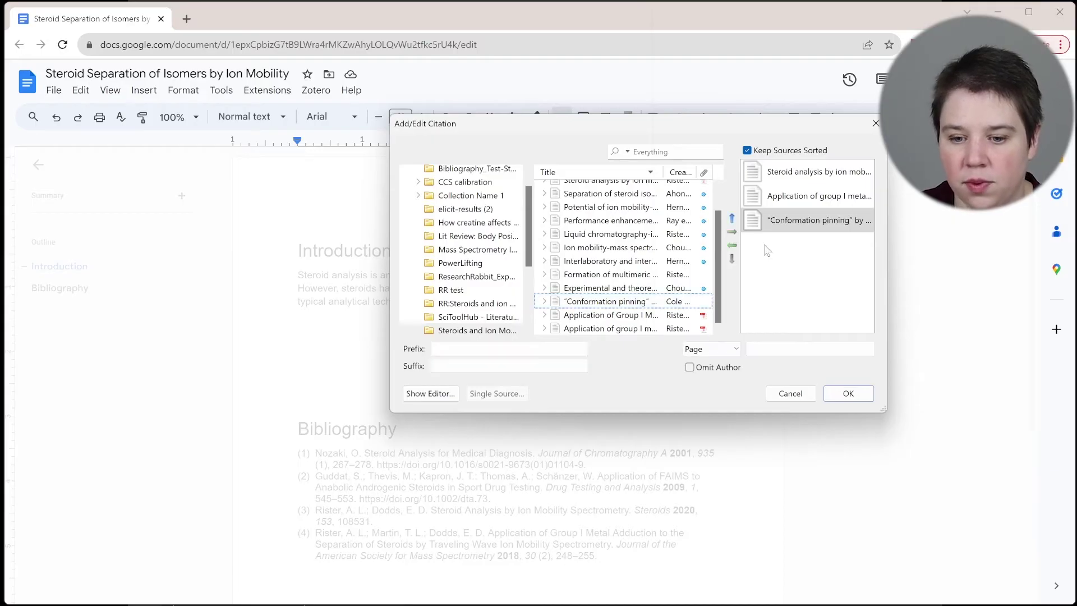
click(861, 396)
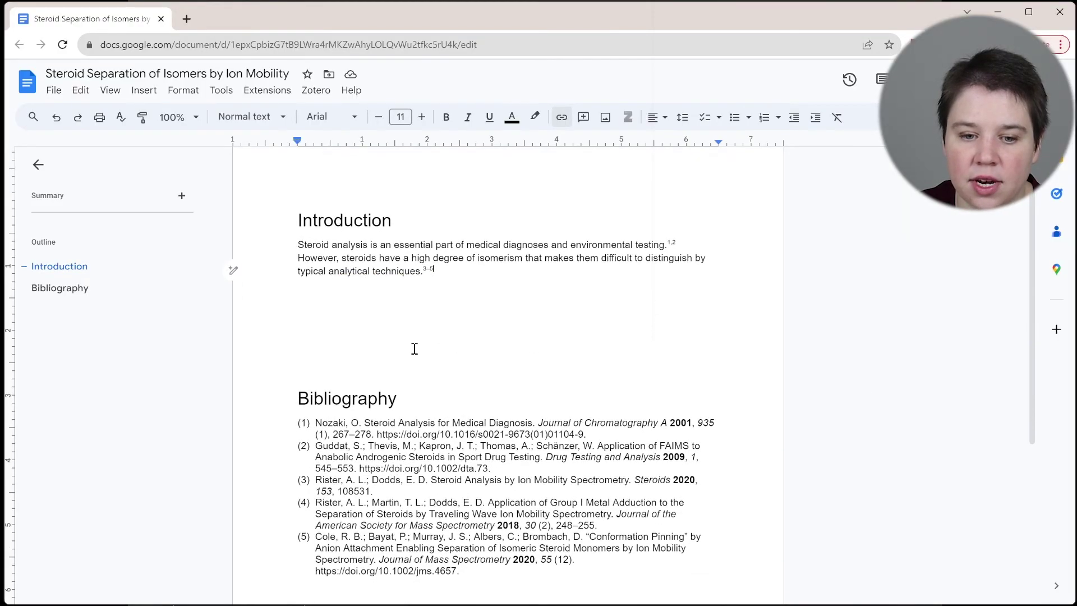
scroll(418, 303, down, 1)
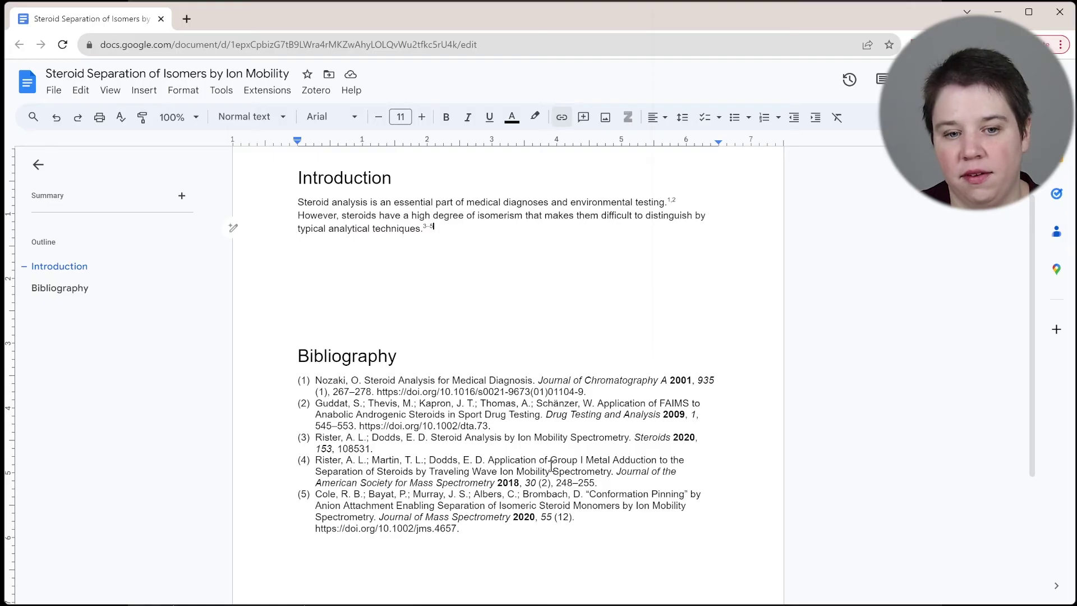
scroll(539, 448, up, 2)
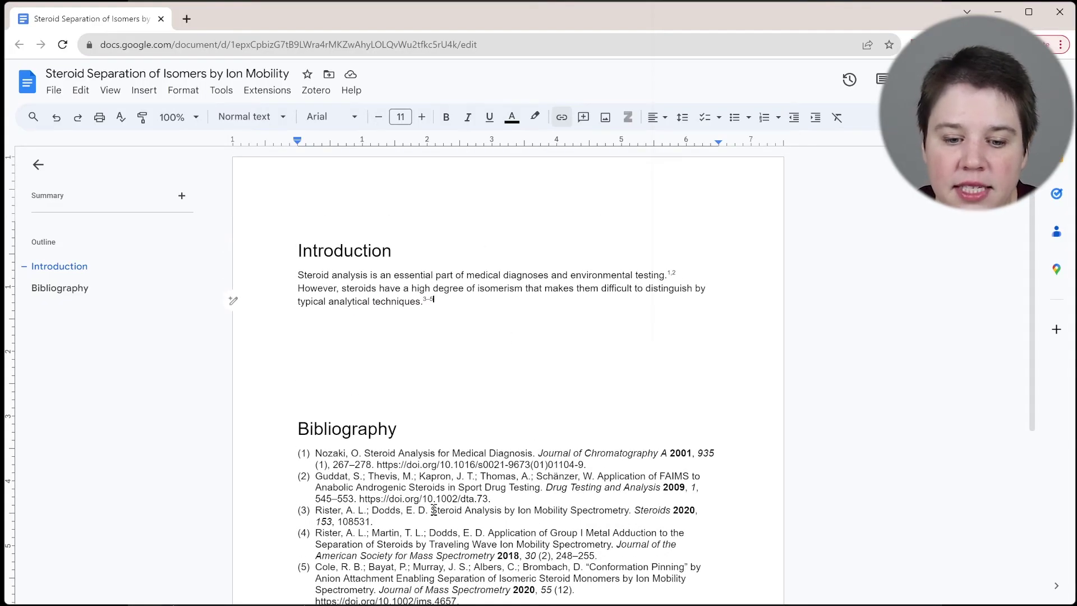
Open Zotero's Document Preferences, resizing the Zotero library window to a smaller window.
click(314, 91)
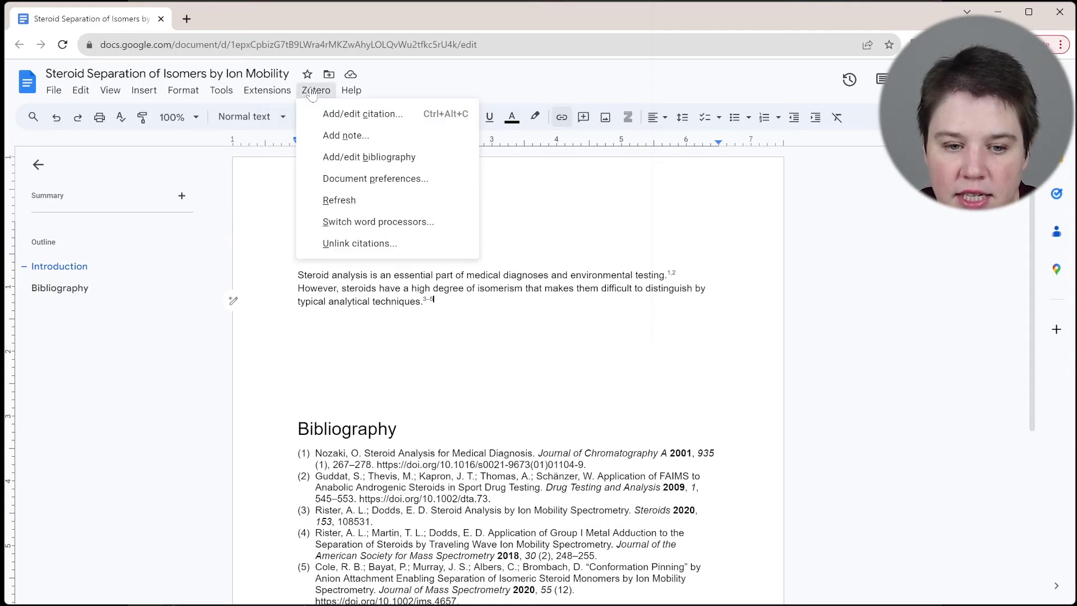
click(429, 295)
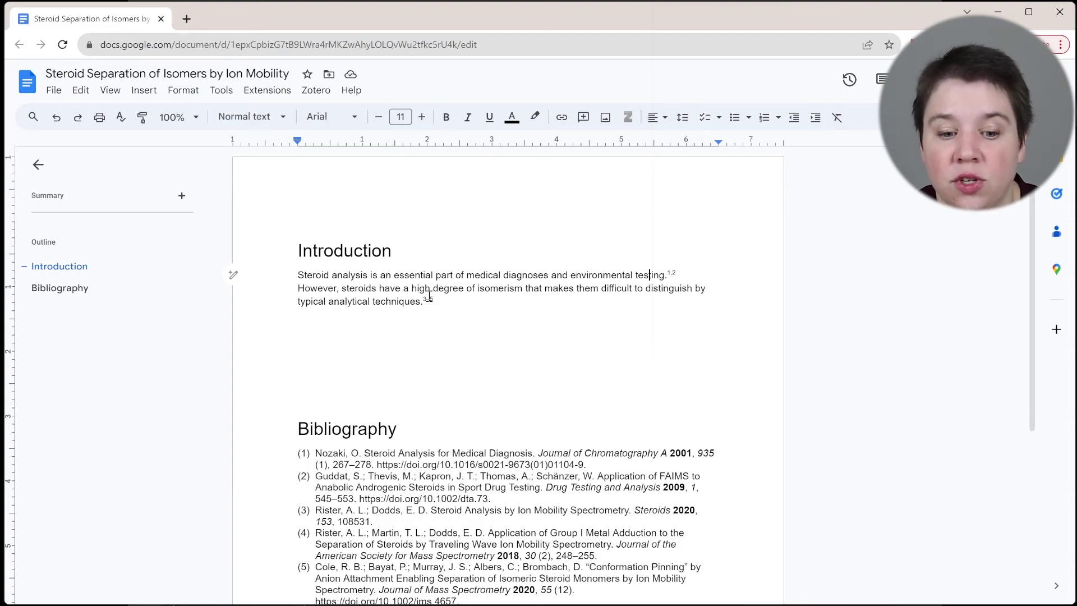
click(316, 90)
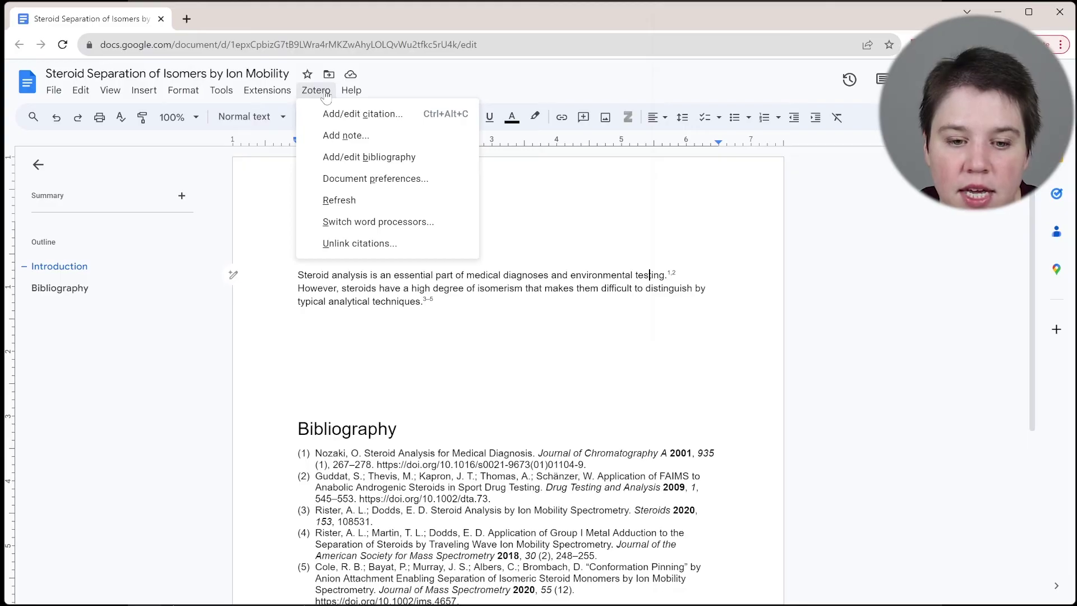
click(397, 180)
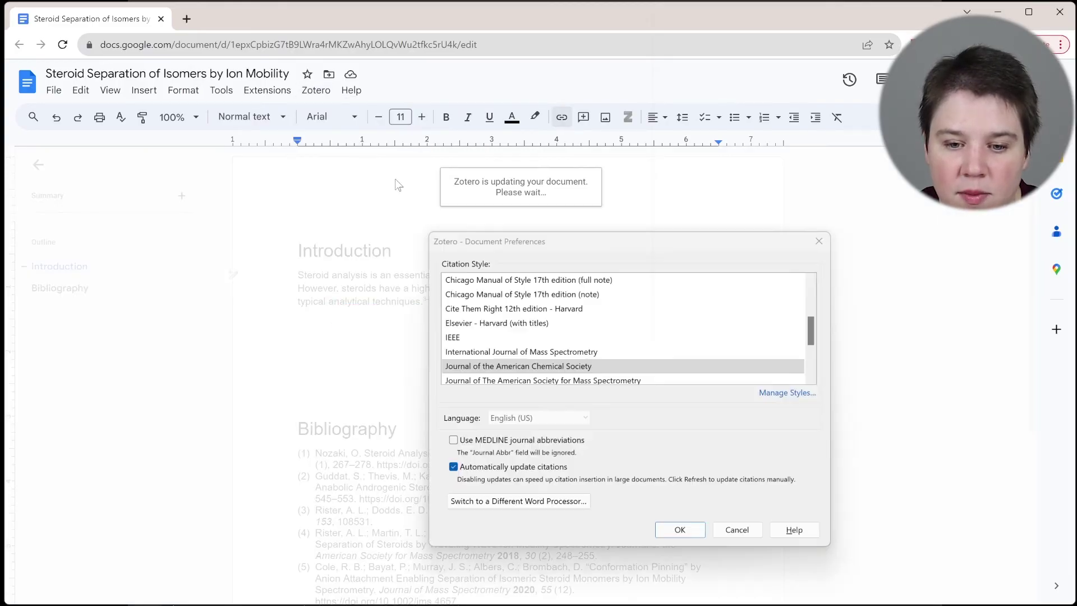
click(545, 243)
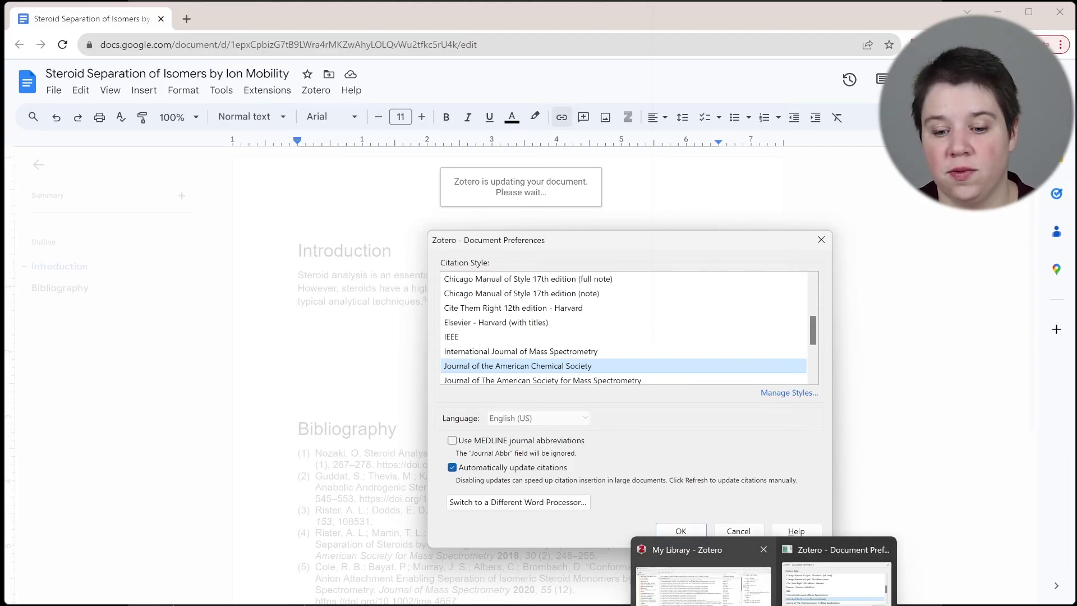
key(alt+Tab)
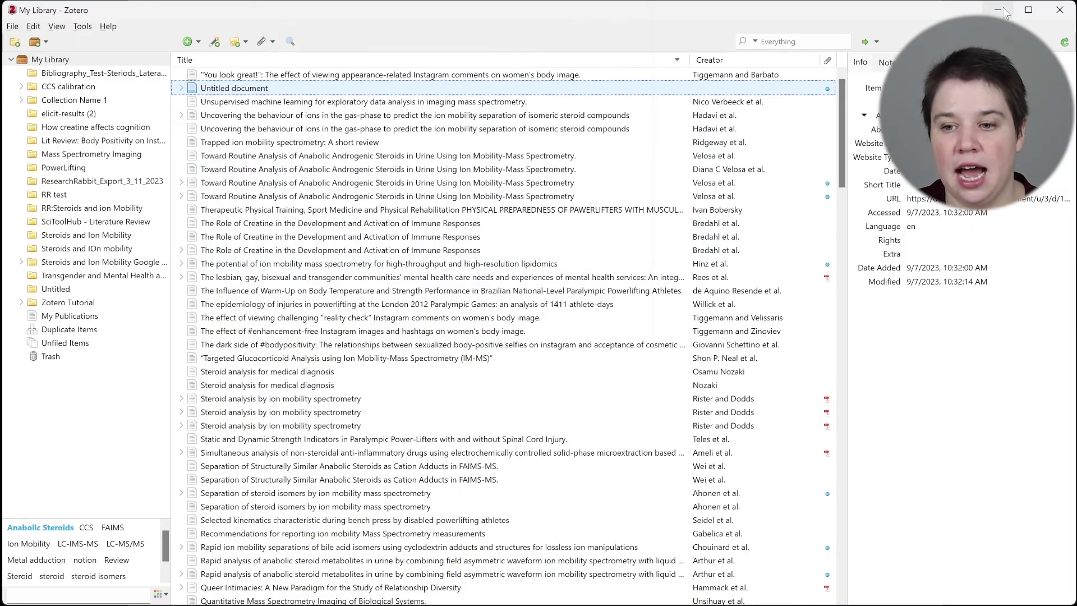
click(1027, 10)
key(alt+Tab)
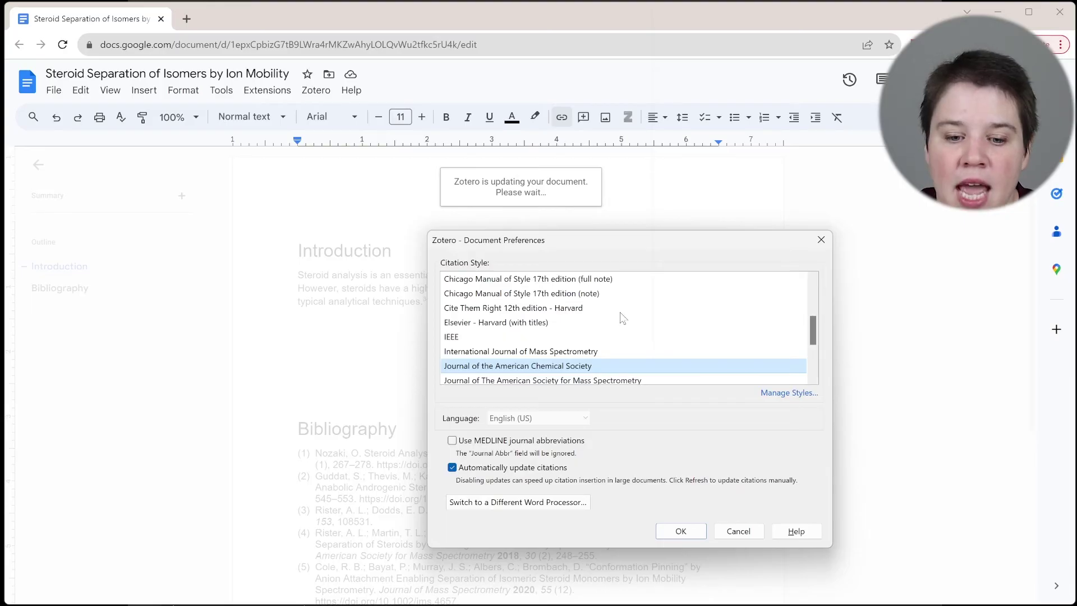
scroll(621, 317, down, 2)
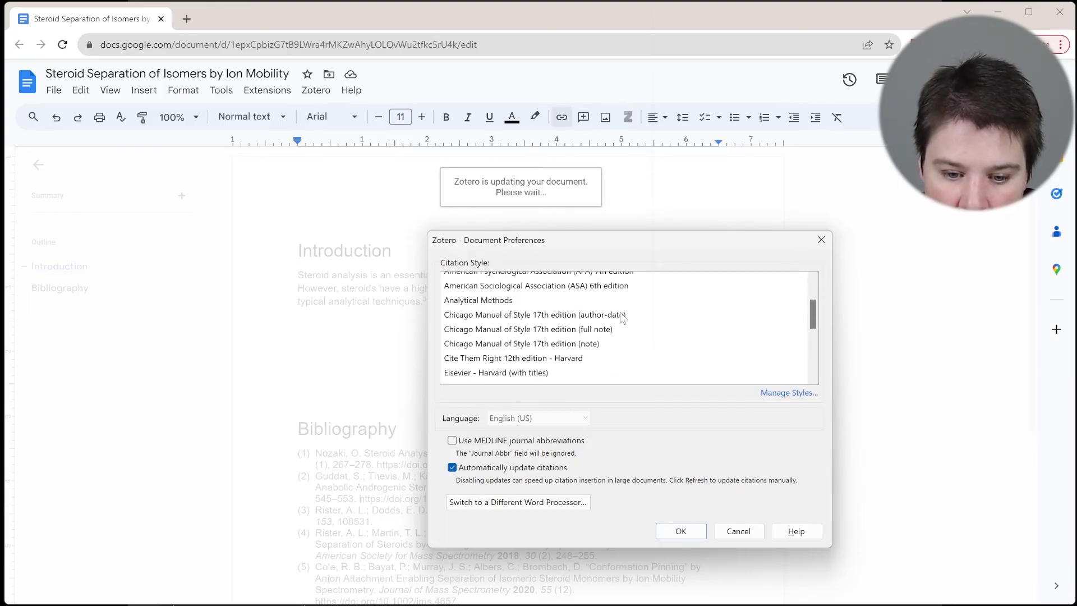
scroll(621, 317, up, 1)
Apply the Analytical Methods citation style and check the reformatted numbered bibliography.
click(519, 312)
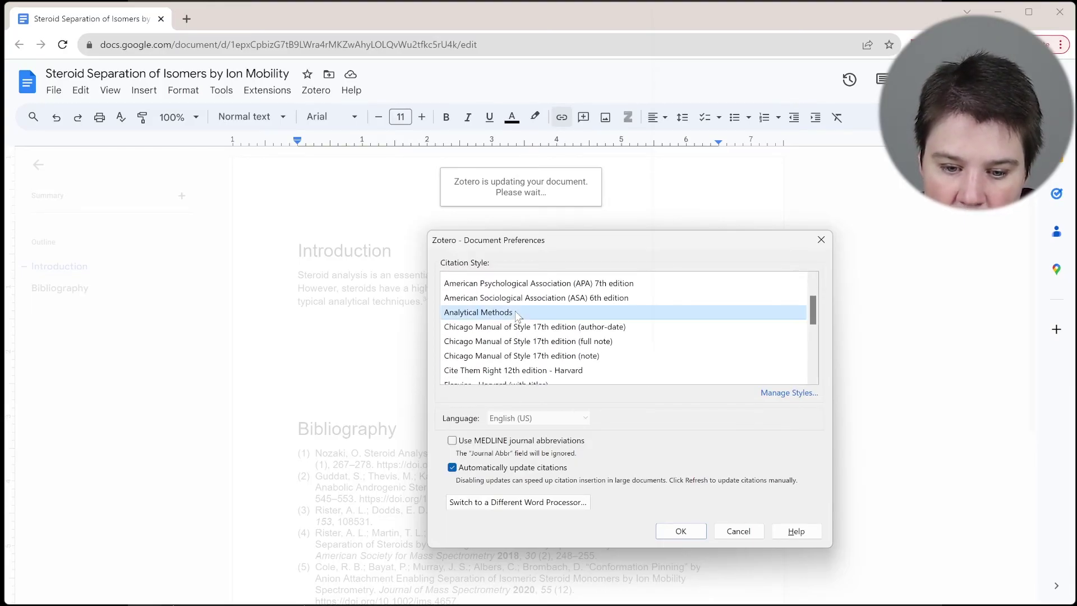
click(681, 531)
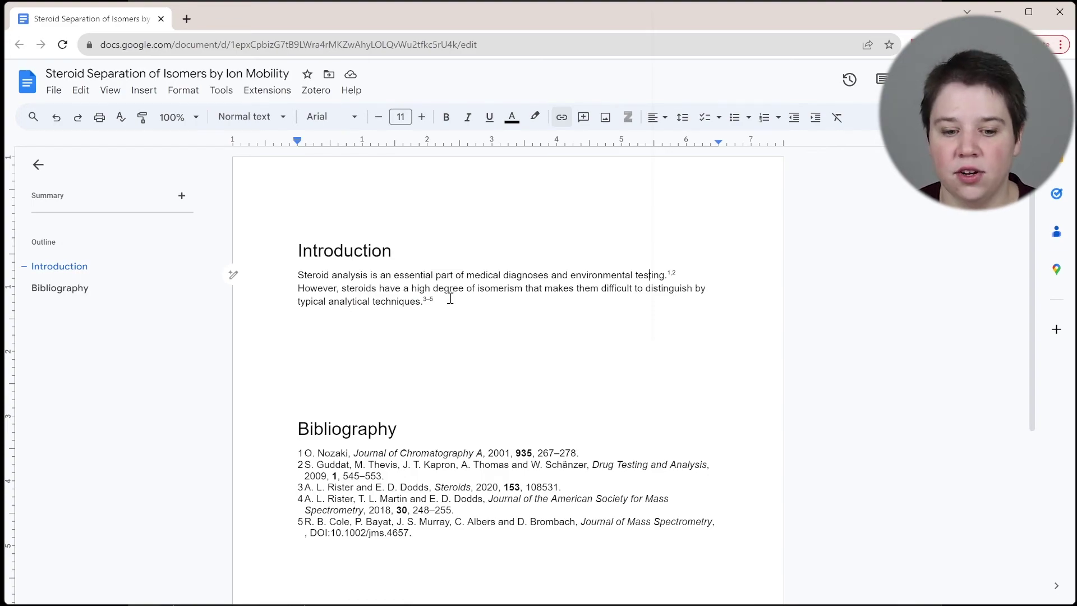
drag(302, 452, 493, 531)
click(493, 556)
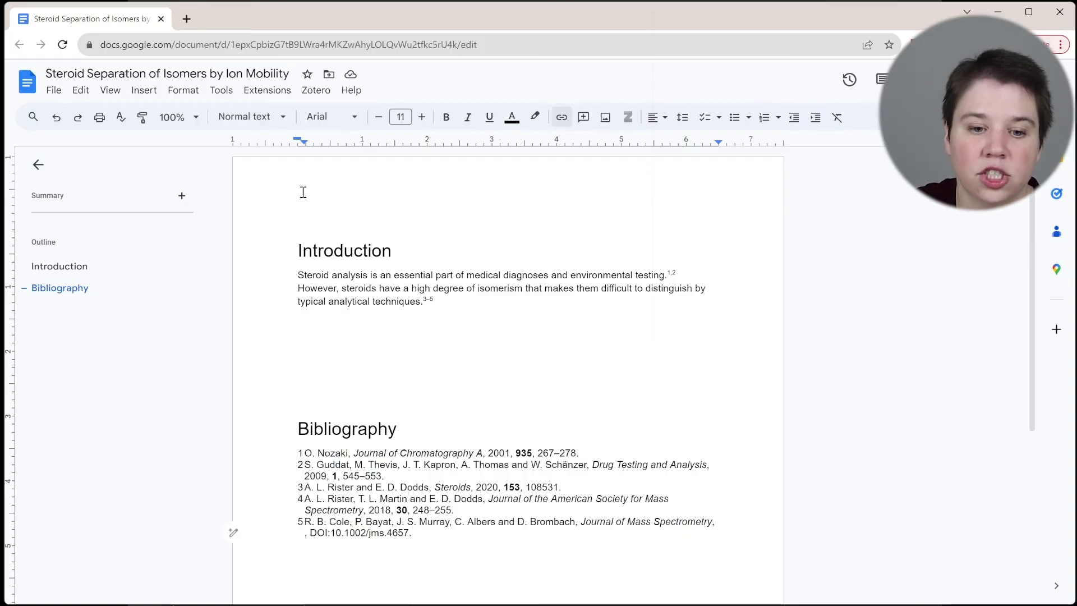
Set the document's Zotero citation style to American Psychological Association 7th edition.
click(316, 91)
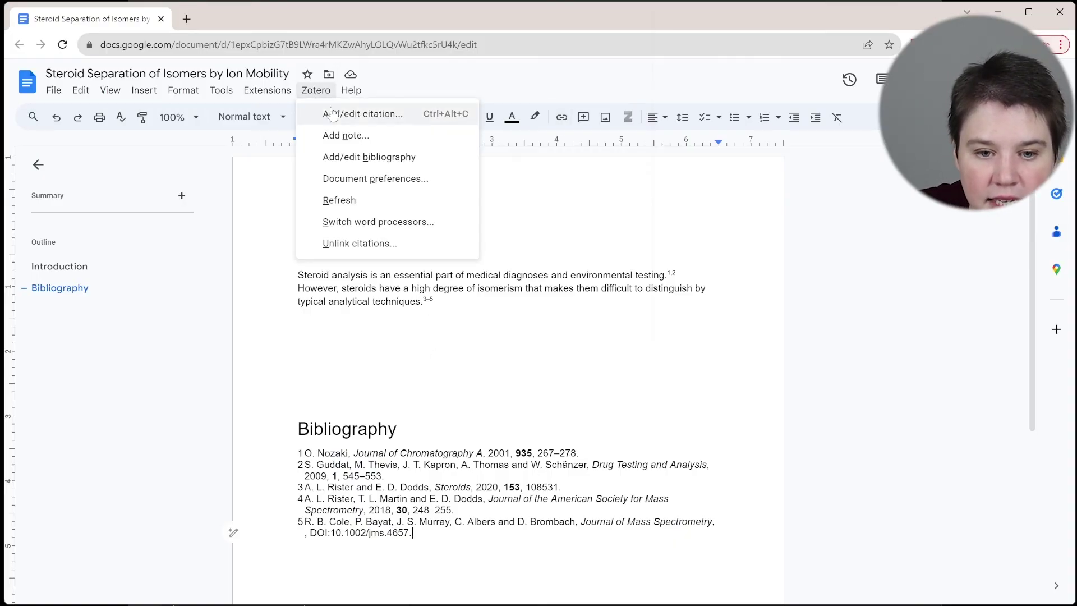
click(355, 180)
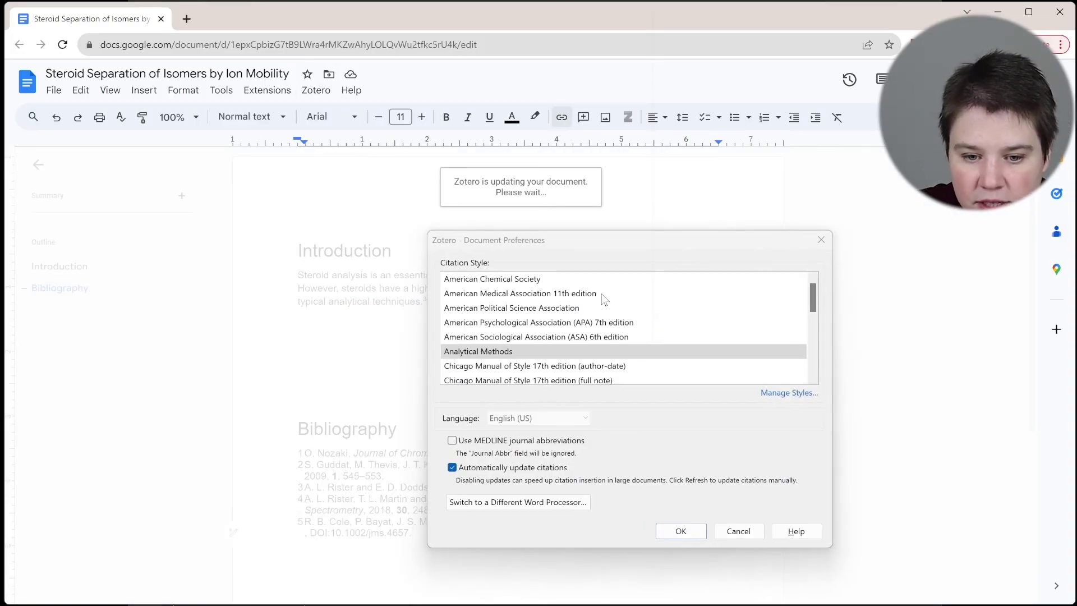
click(503, 324)
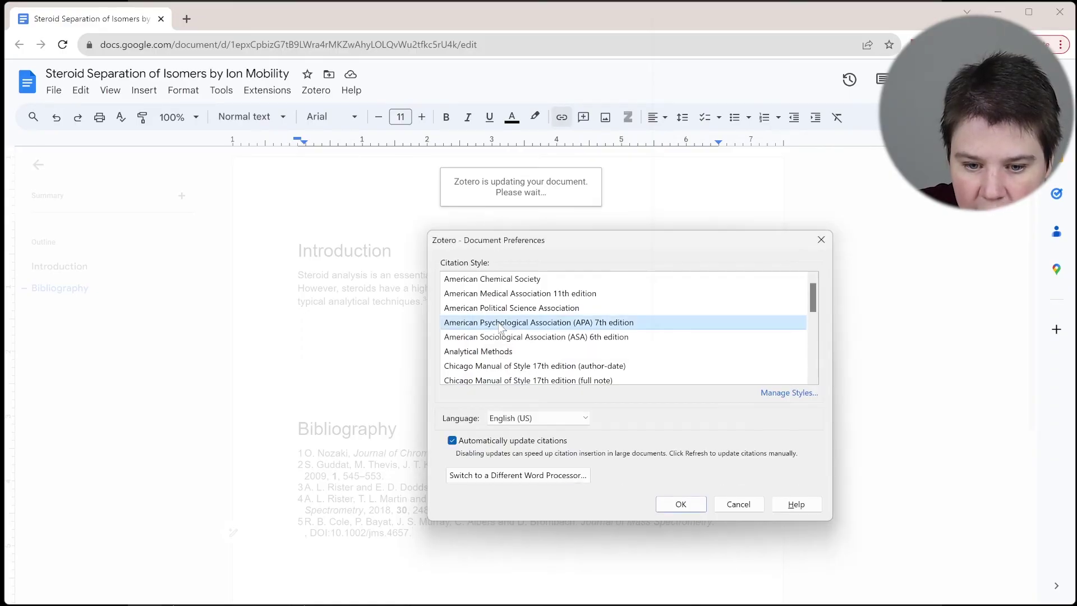
click(689, 507)
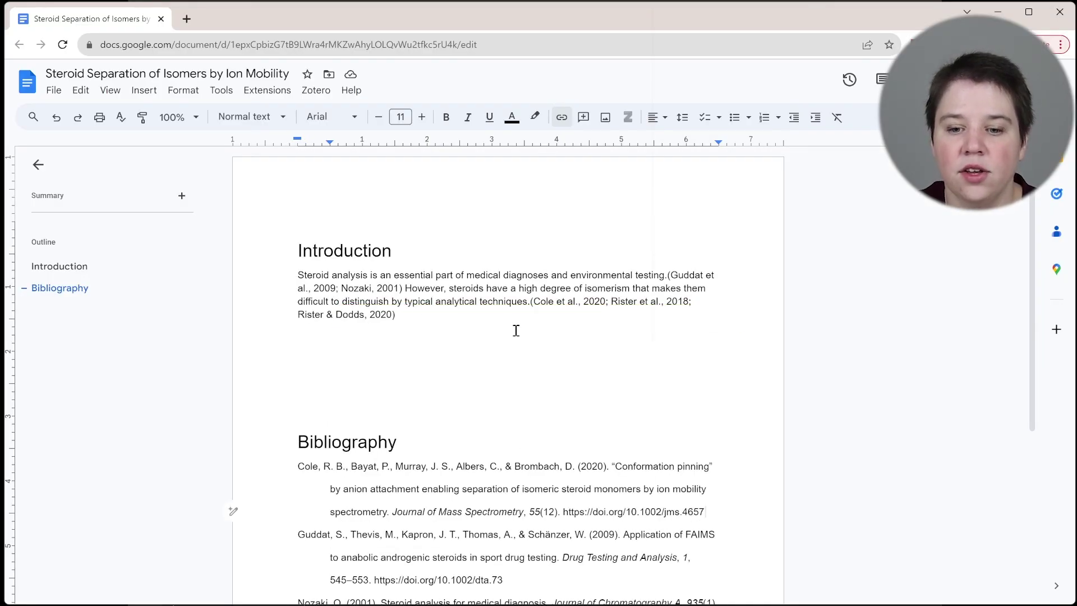
Move the period after 'testing' so it follows the first citation's closing bracket.
drag(670, 274, 405, 288)
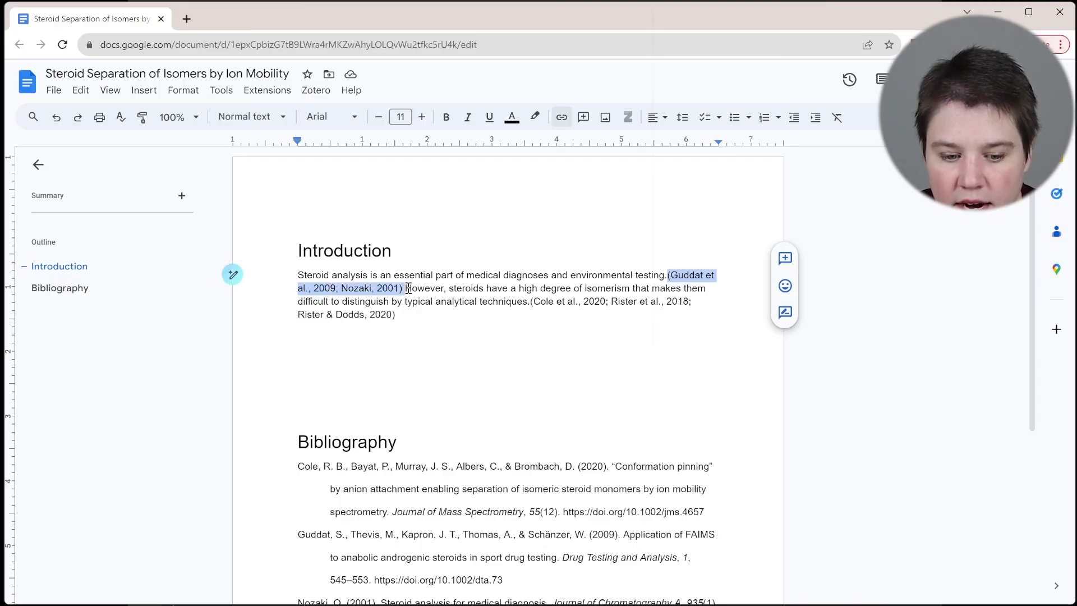
scroll(416, 493, down, 5)
scroll(416, 494, up, 1)
scroll(416, 496, up, 4)
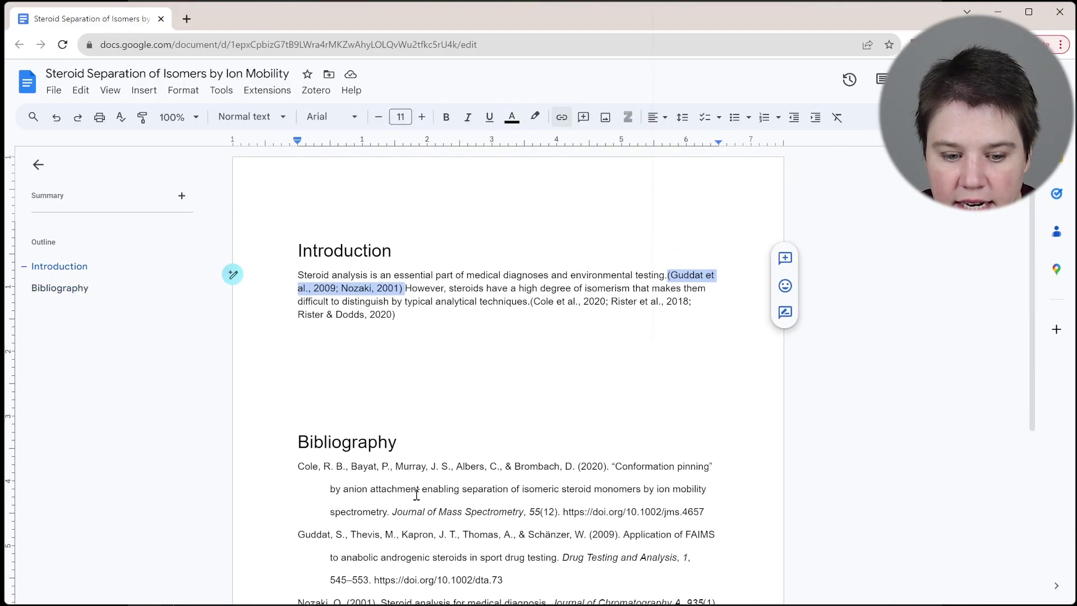
click(424, 390)
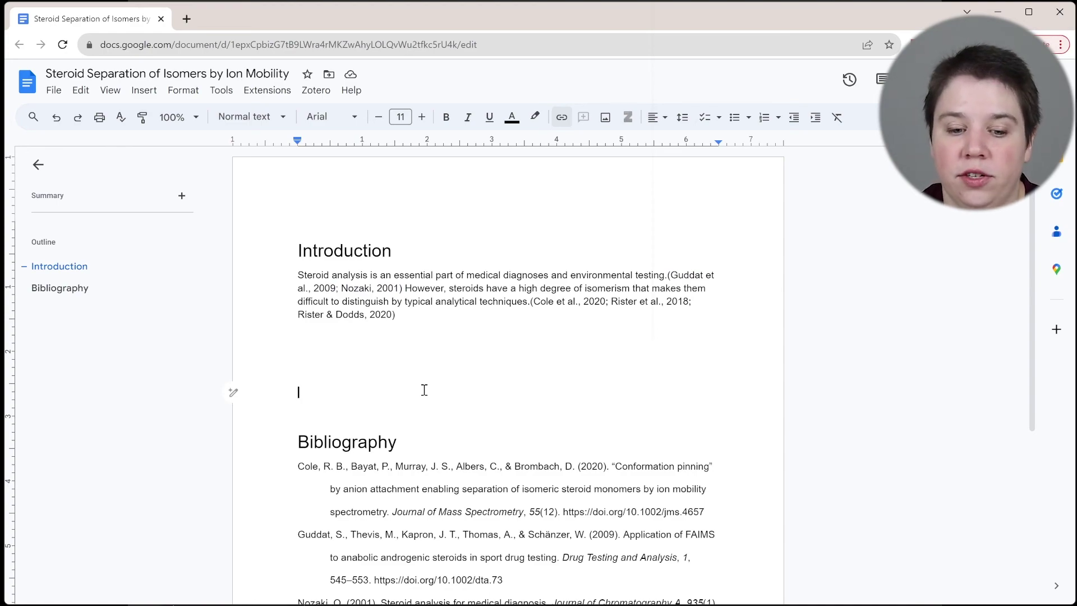
click(668, 279)
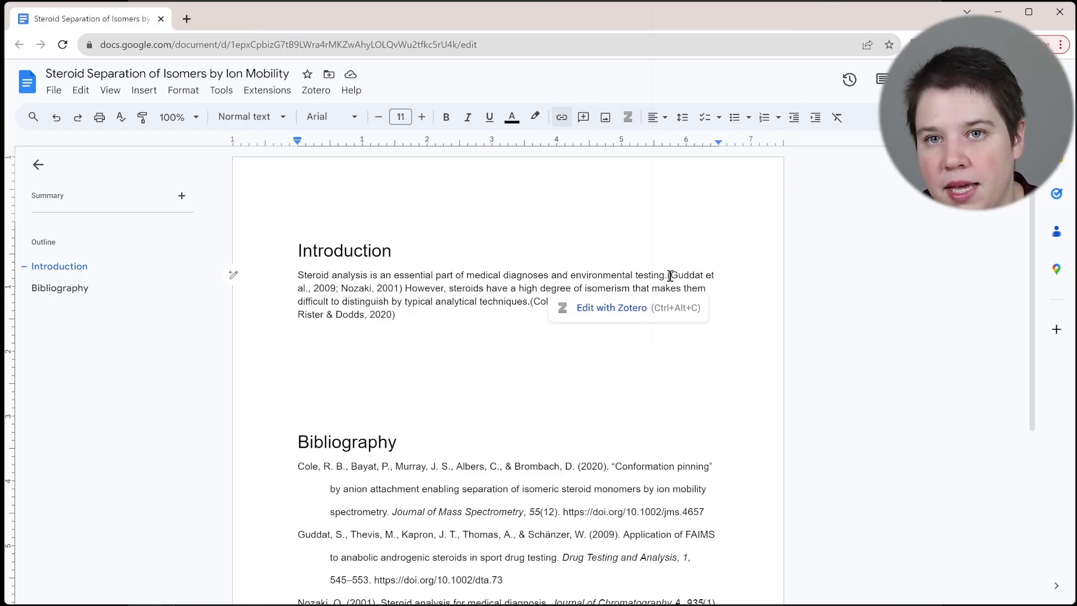
key(BackSpace)
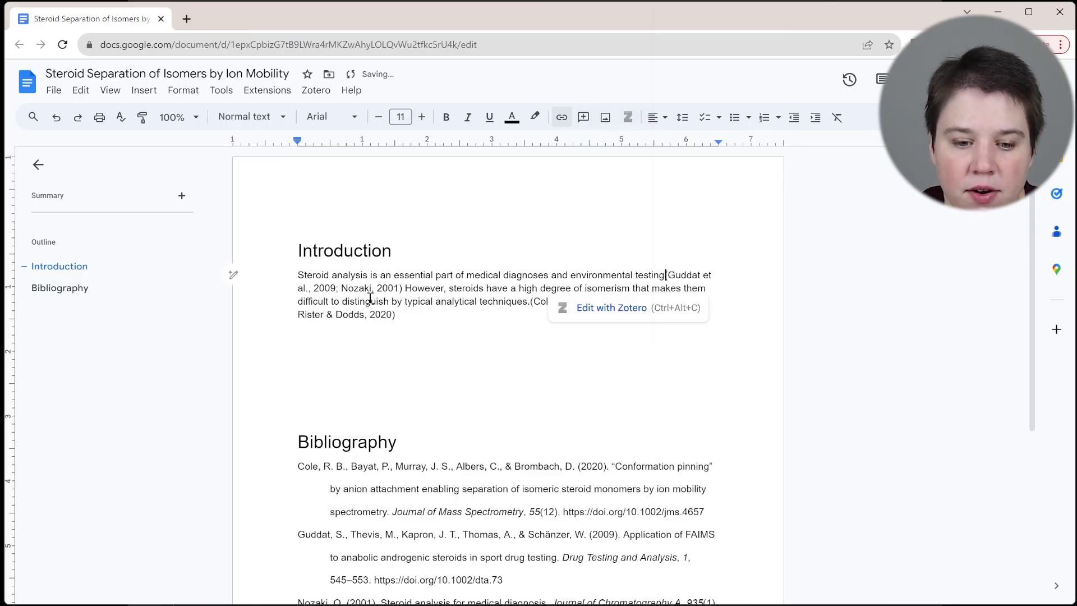
click(403, 289)
text(.)
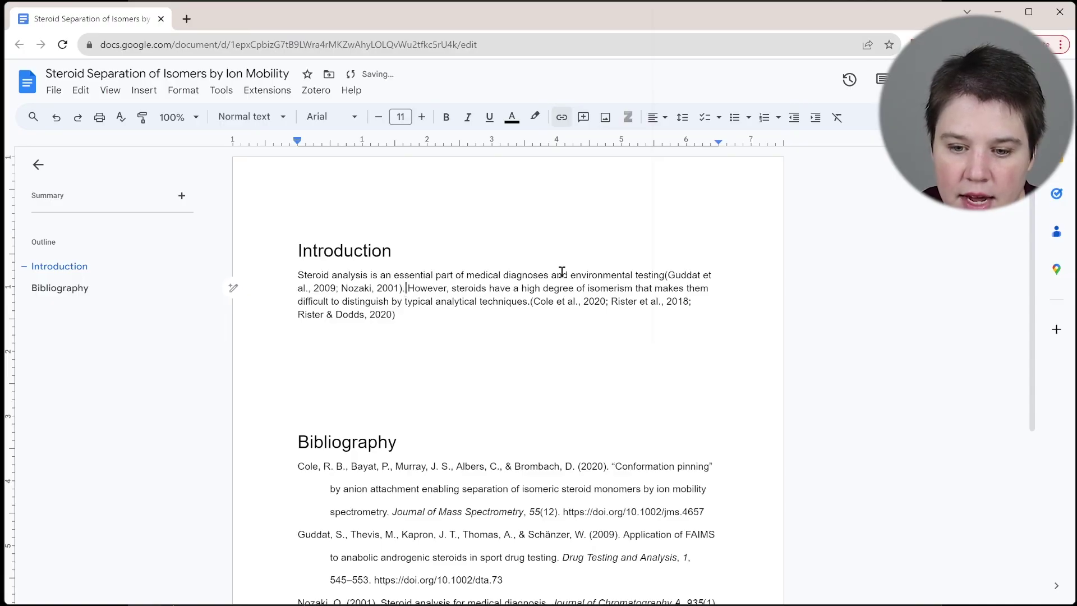
Remove the period before the second citation so it sits inside its sentence.
click(666, 276)
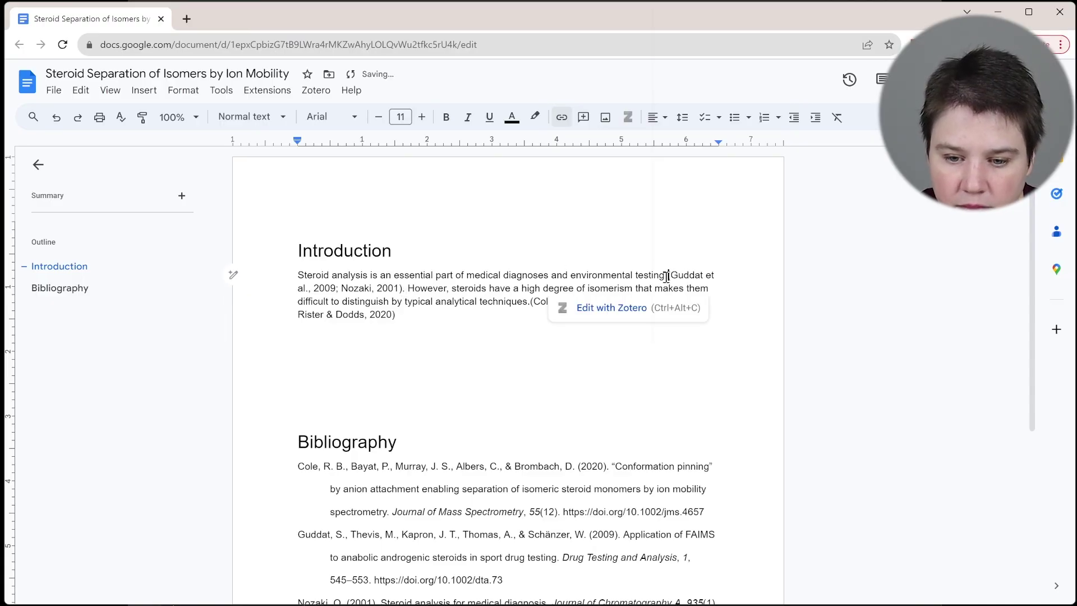
click(644, 402)
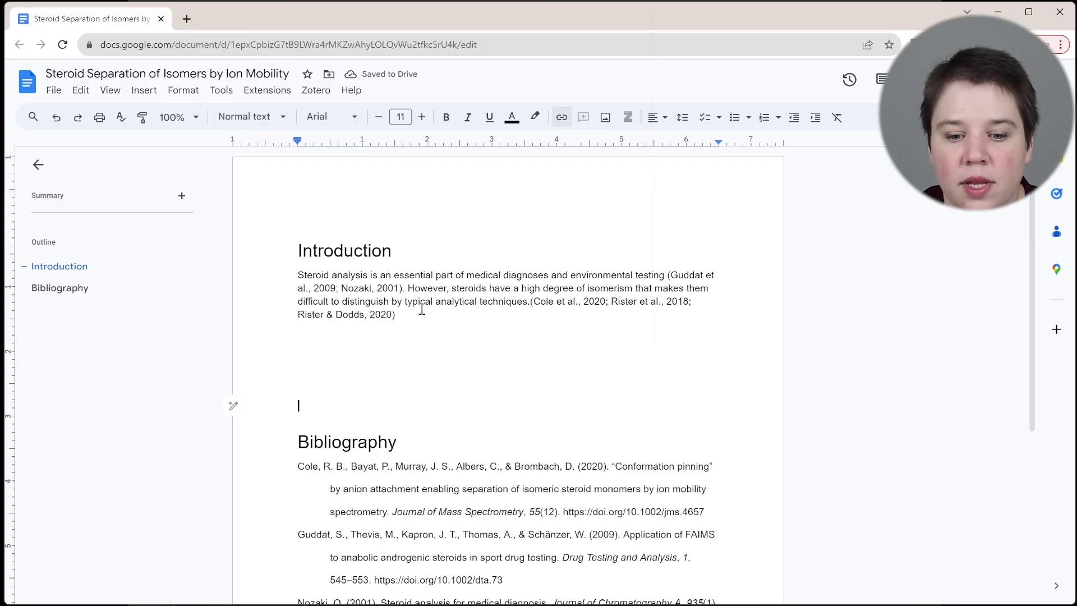
click(531, 304)
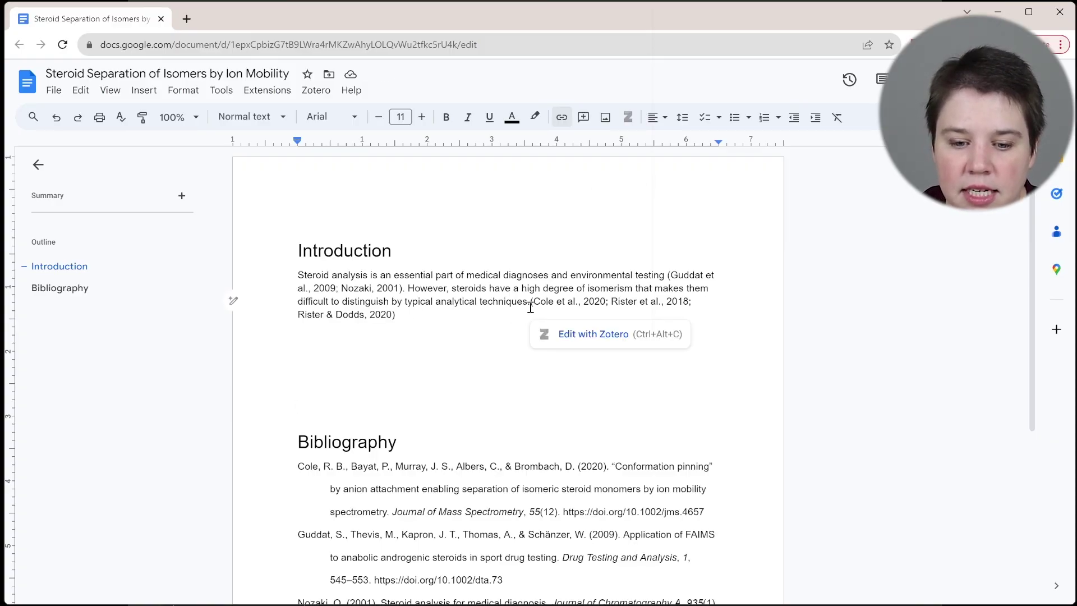
key(BackSpace)
text(()
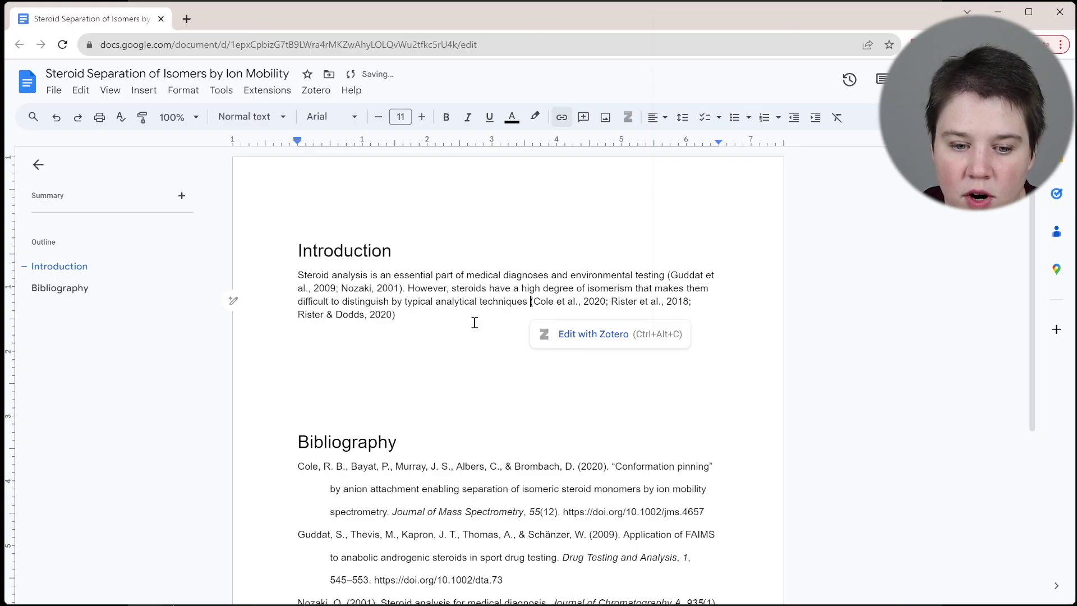
click(469, 321)
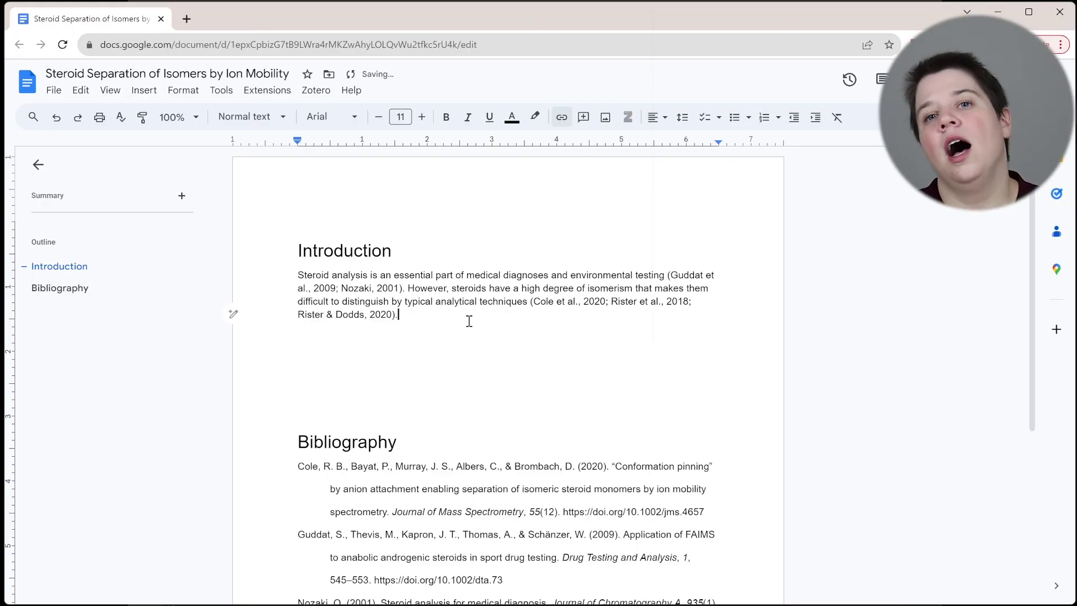